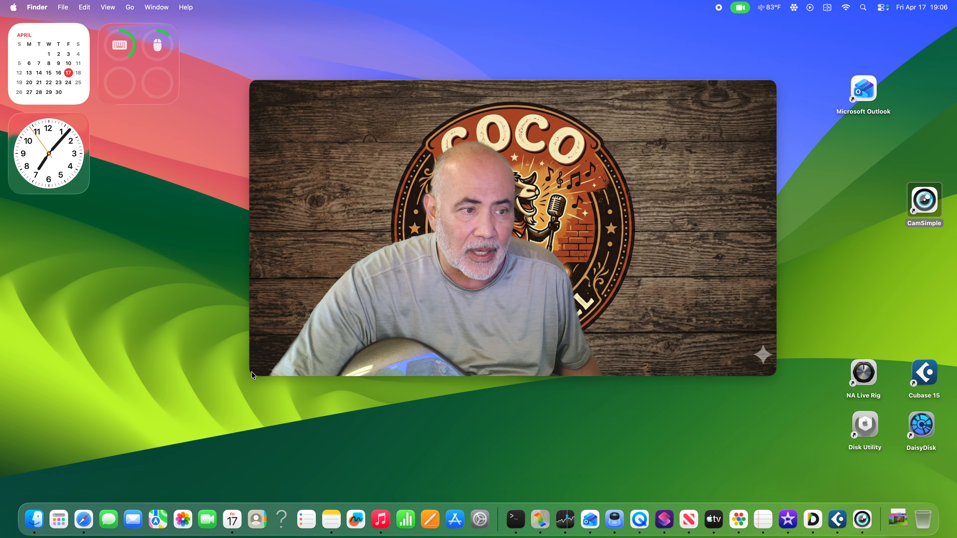
# Shrink the CamSimple camera preview to about half its width, move it aside, and switch to the Cubase project.
pyautogui.moveTo(250, 375); pyautogui.dragTo(515, 226)
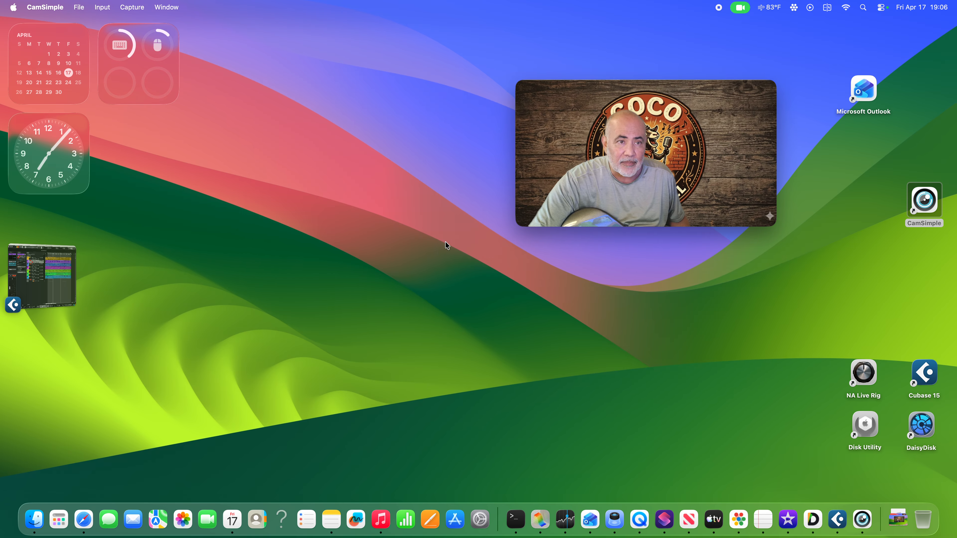
pyautogui.moveTo(574, 103); pyautogui.dragTo(735, 56)
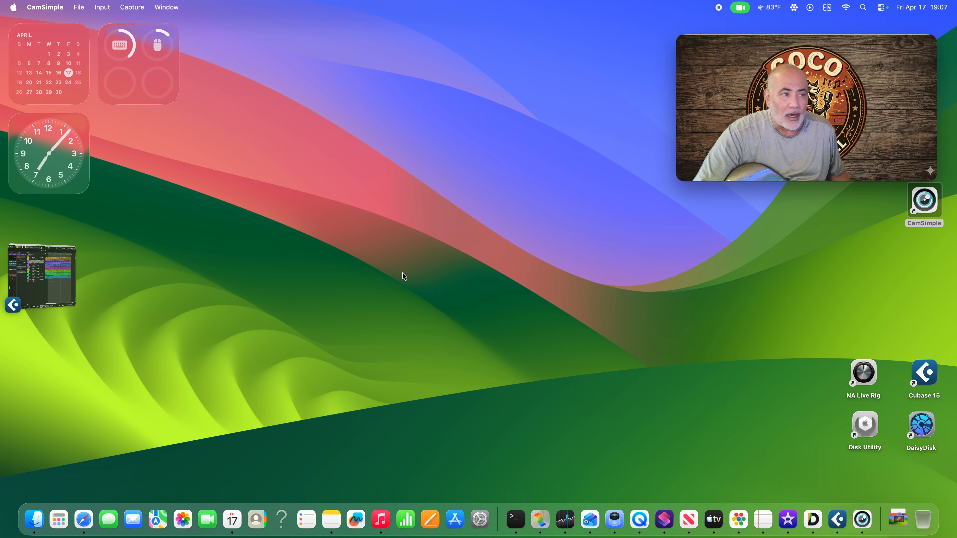
pyautogui.click(49, 275)
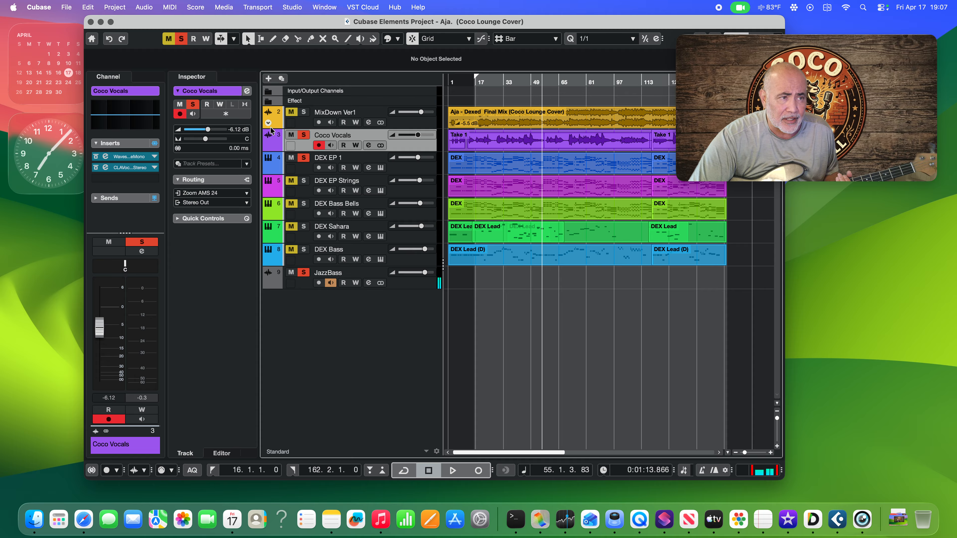
# Add a stereo audio track named "JazzBass 2" with a magenta track color.
pyautogui.click(268, 78)
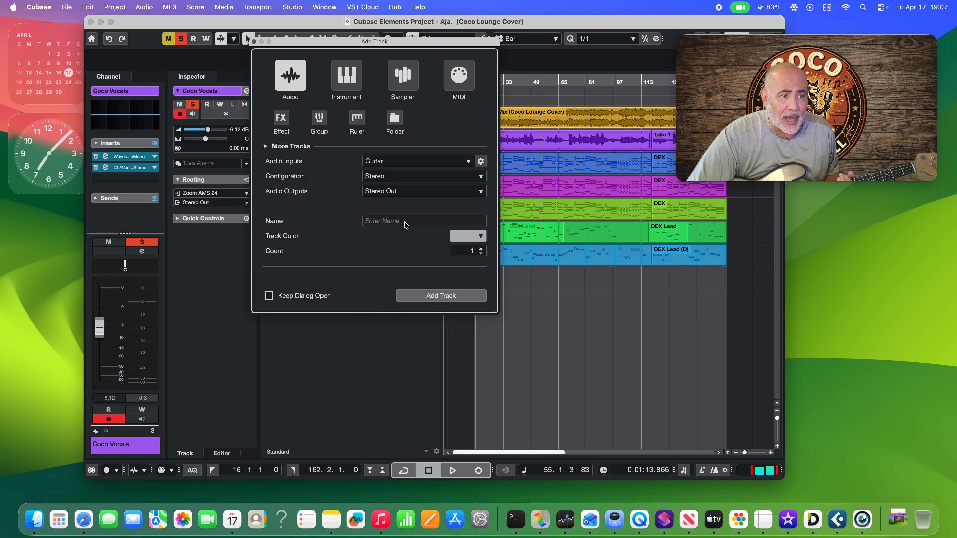
pyautogui.click(404, 223)
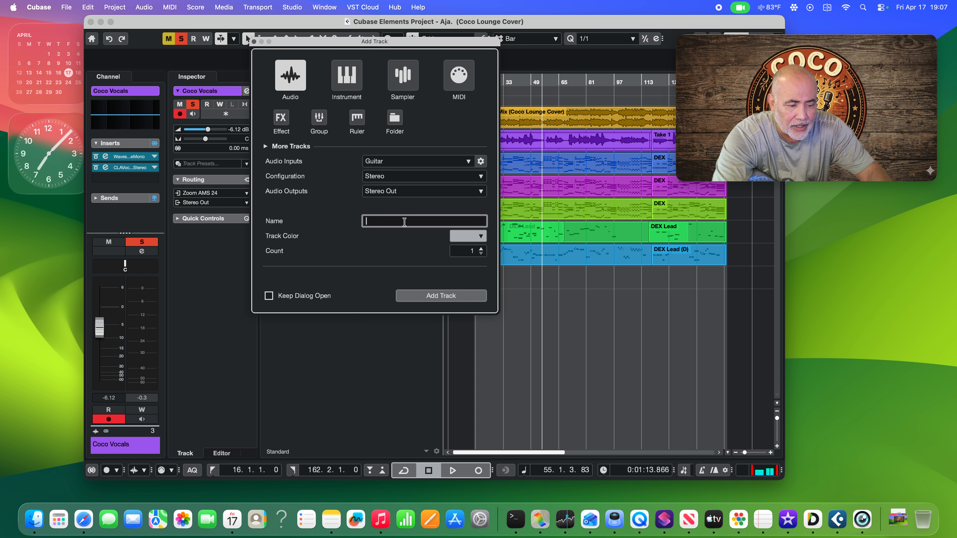
pyautogui.write('Jazz')
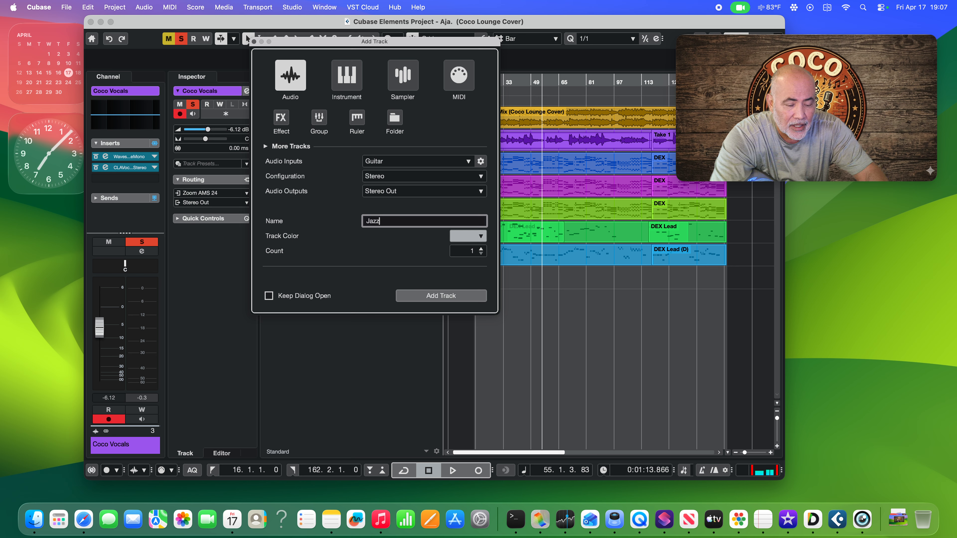
pyautogui.write('Bass 2')
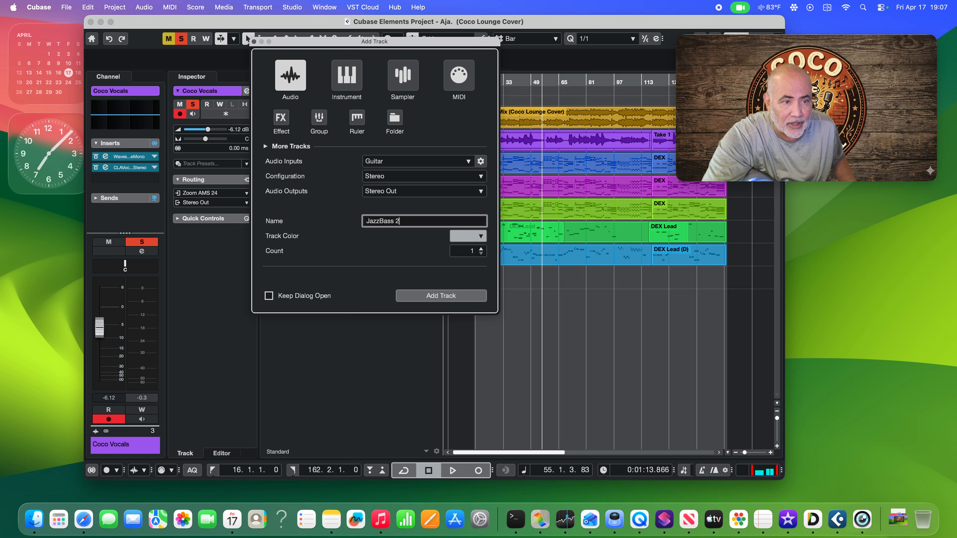
pyautogui.click(481, 237)
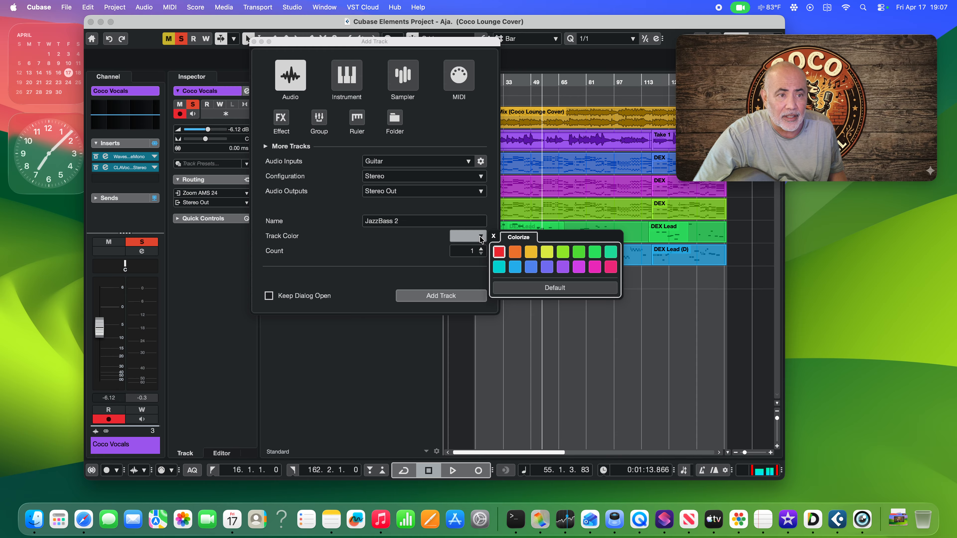
pyautogui.click(596, 272)
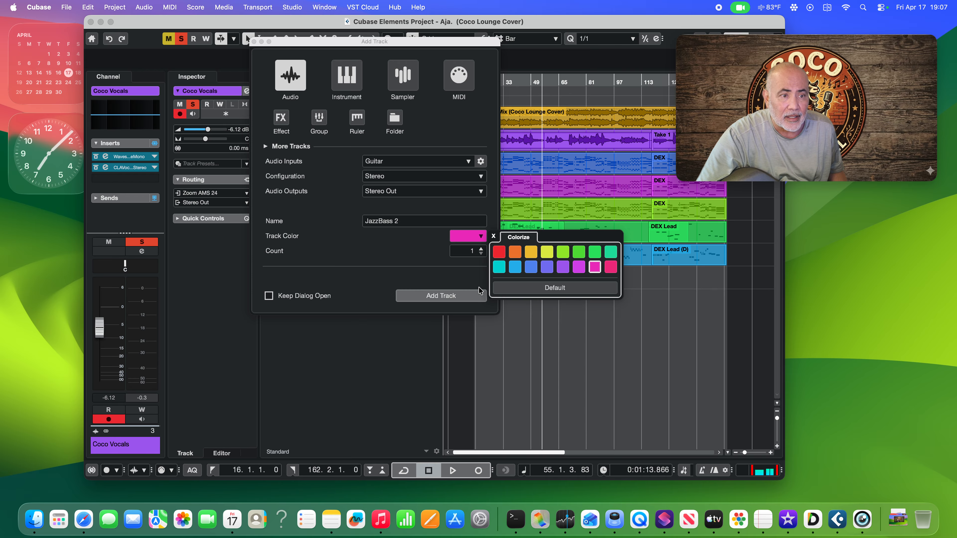
pyautogui.click(459, 301)
pyautogui.click(458, 301)
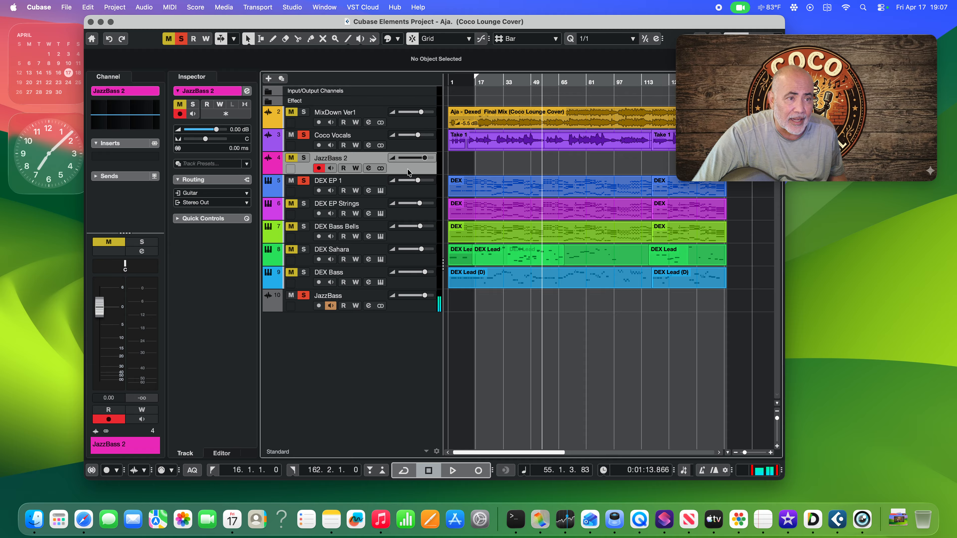
# Move the JazzBass 2 track below JazzBass, then unmute and solo it.
pyautogui.moveTo(406, 175); pyautogui.dragTo(401, 321)
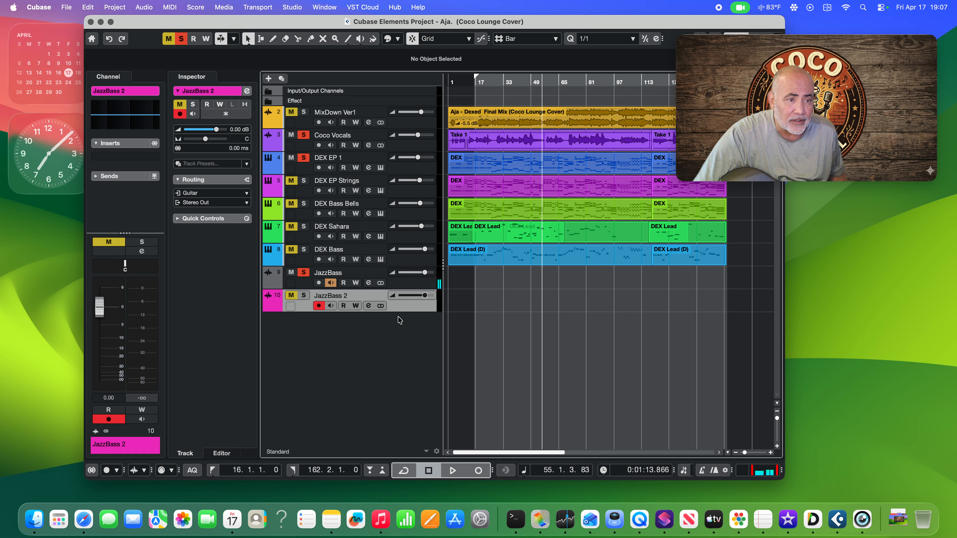
pyautogui.click(290, 296)
pyautogui.click(303, 296)
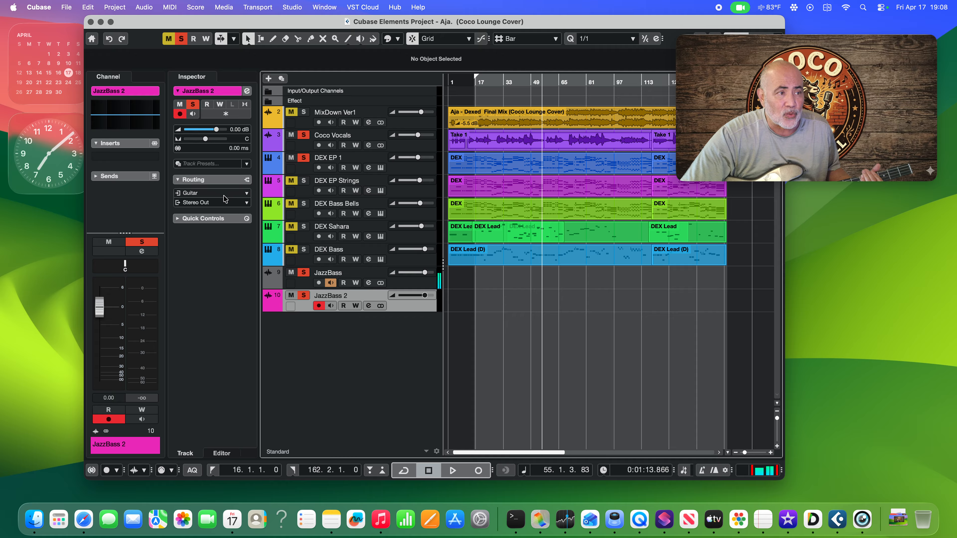
# Route the JazzBass 2 track's input to Zoom AMS 24 and test its input monitoring.
pyautogui.click(246, 196)
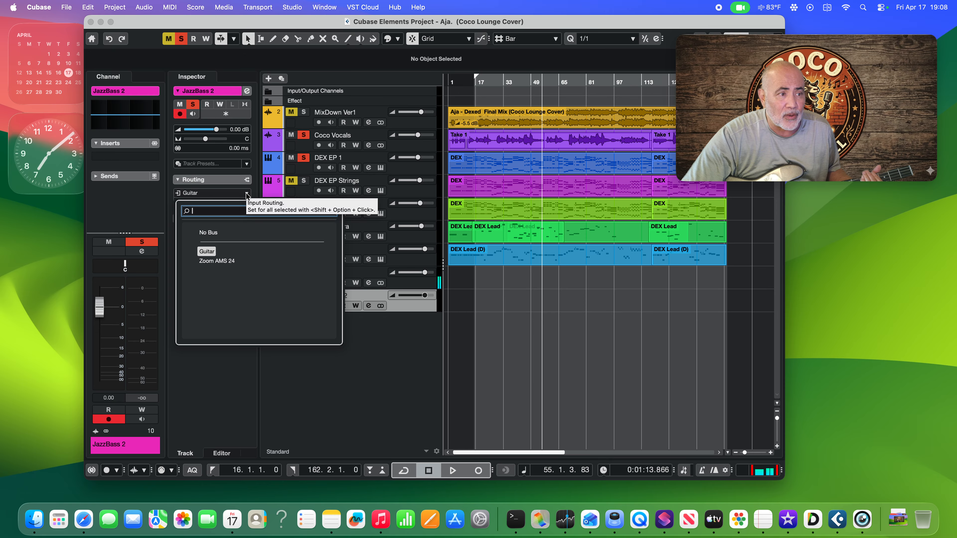
pyautogui.click(222, 261)
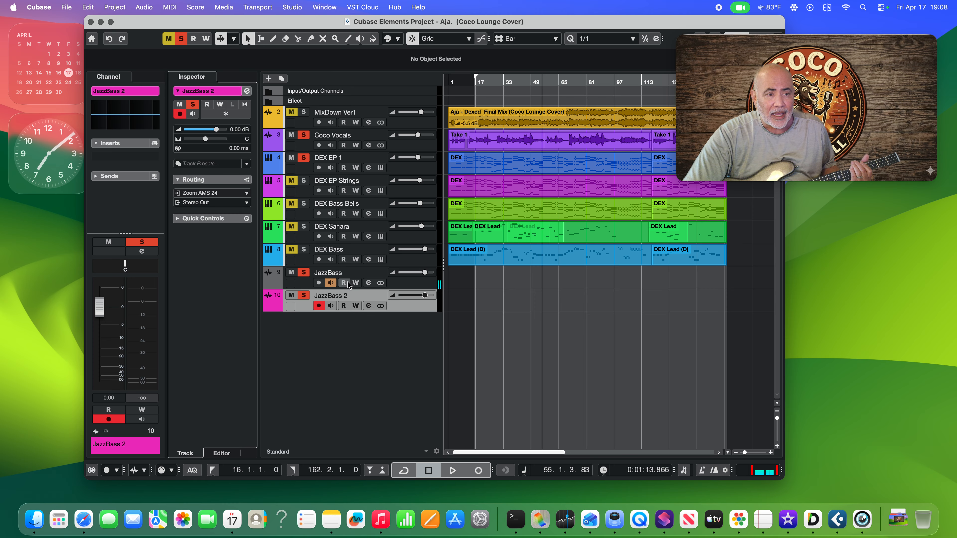
pyautogui.click(332, 308)
pyautogui.click(331, 309)
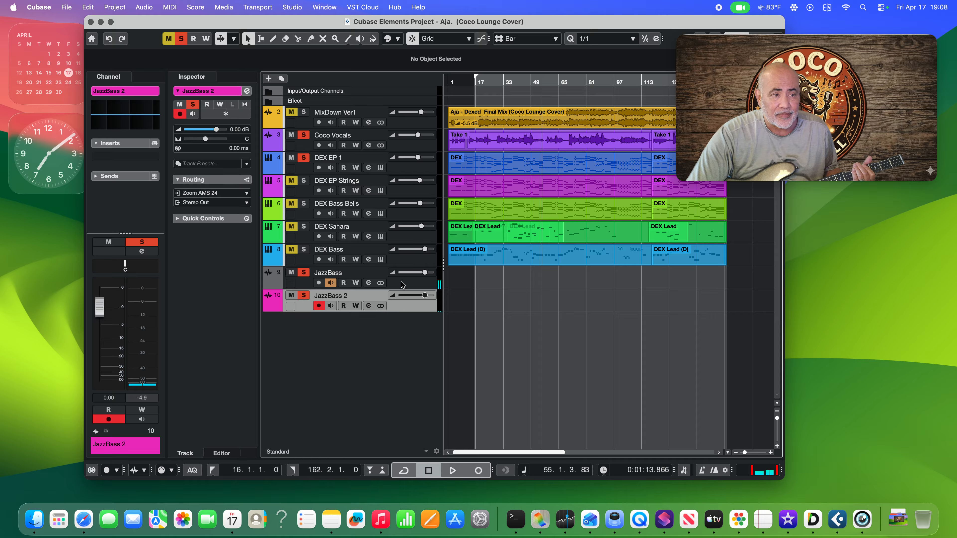
# Compare the JazzBass track with JazzBass 2, and remove the JazzBass 2 track from the project.
pyautogui.click(402, 286)
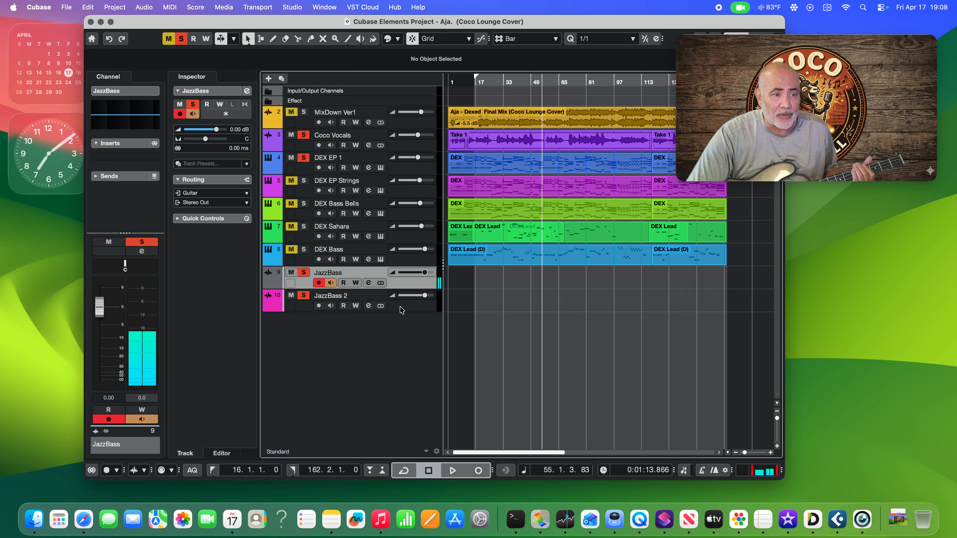
pyautogui.click(402, 309)
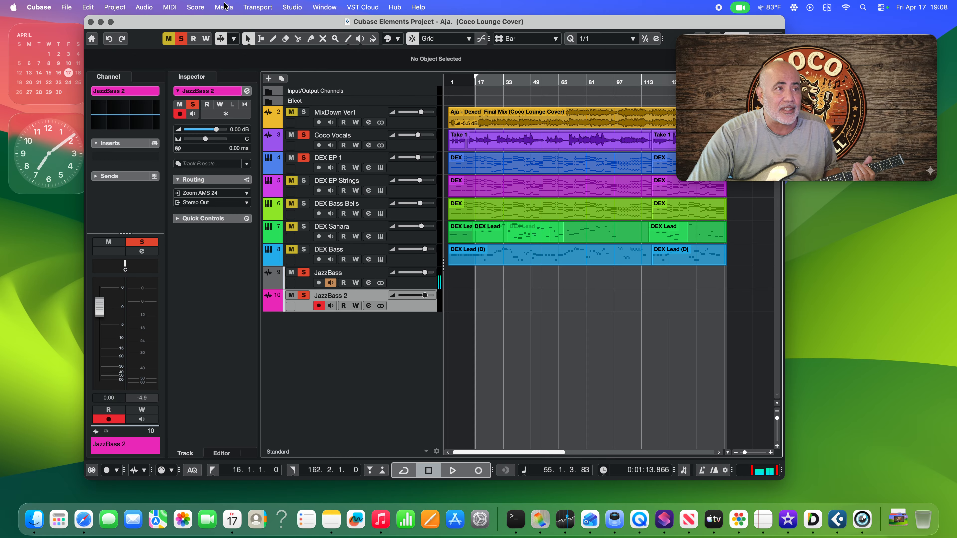
pyautogui.click(117, 8)
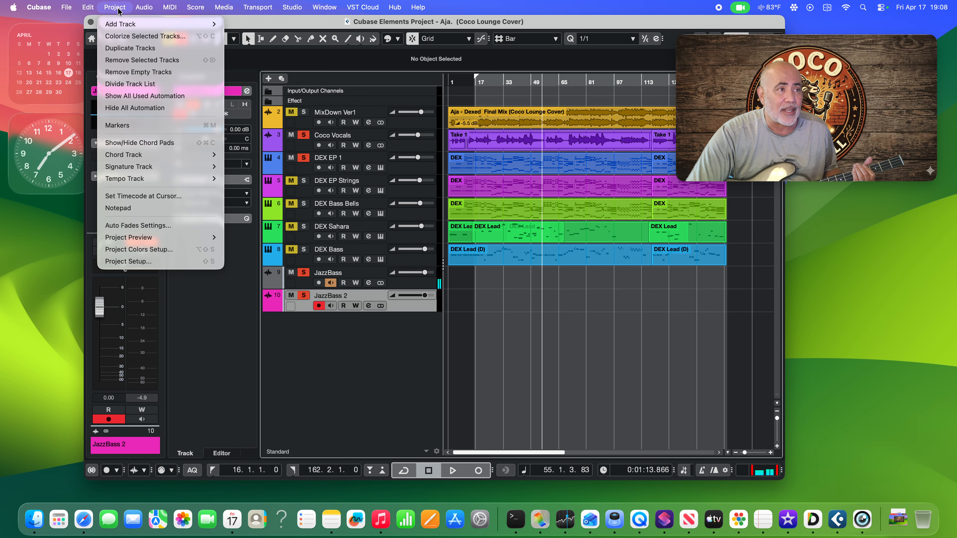
pyautogui.moveTo(129, 179)
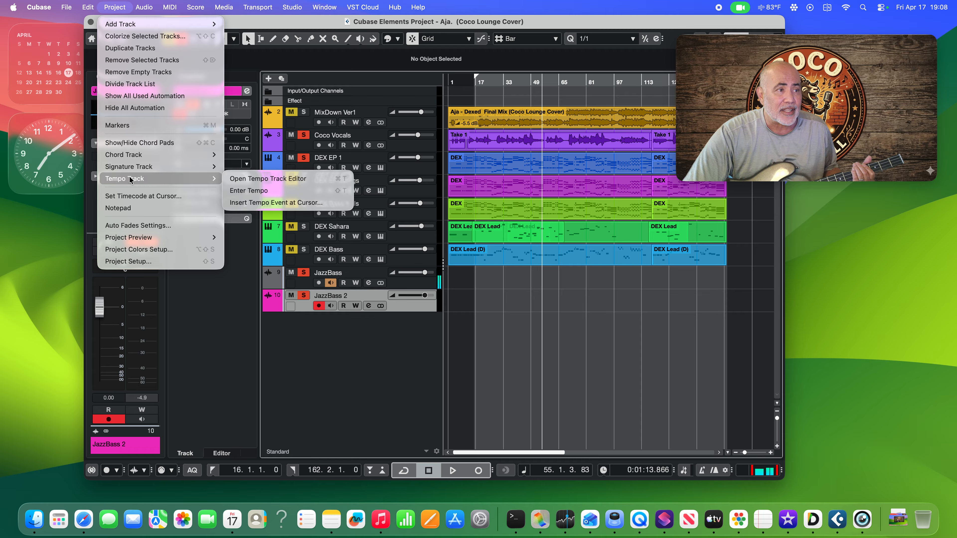
pyautogui.moveTo(138, 7)
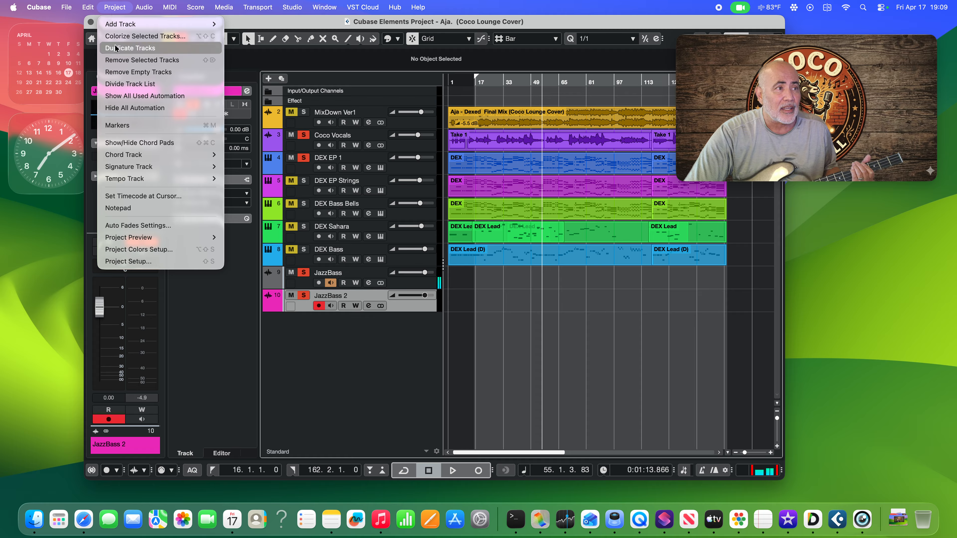
pyautogui.click(127, 60)
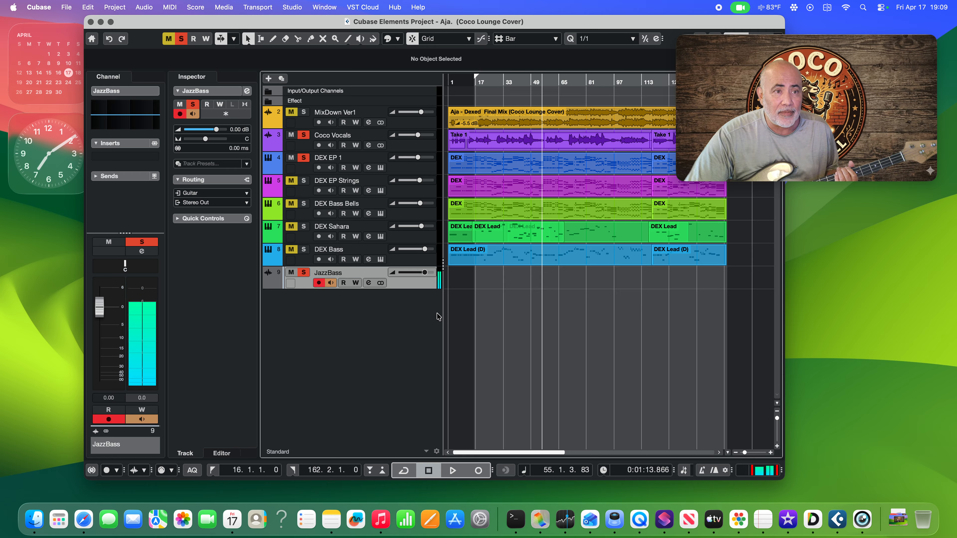
# Record a bass take on the JazzBass track from bar 16 to about bar 56.
pyautogui.click(474, 82)
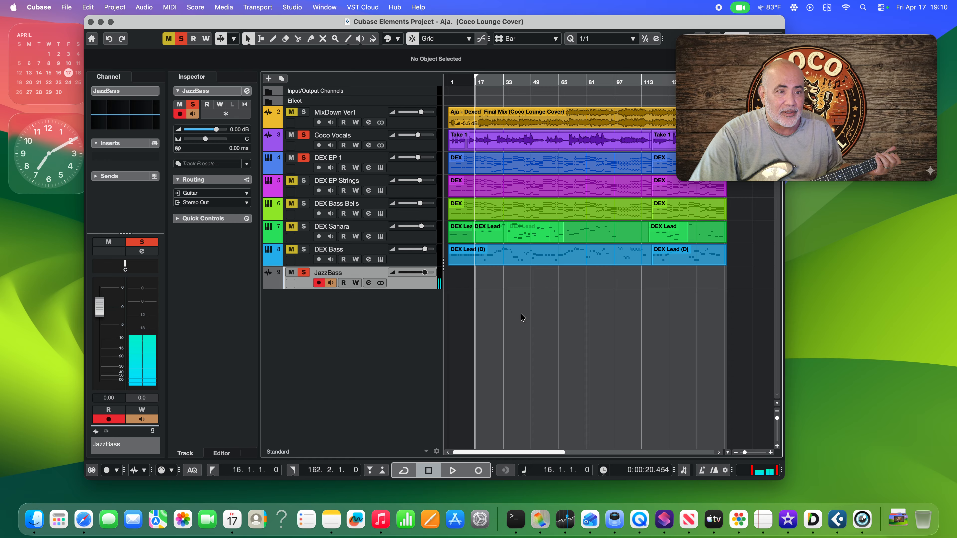
pyautogui.press('KP_Multiply')
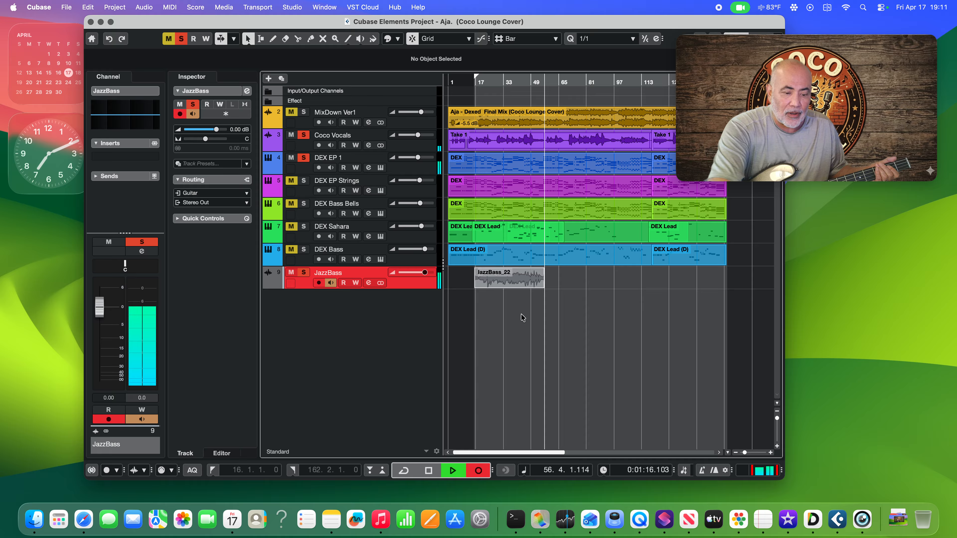
pyautogui.press('space')
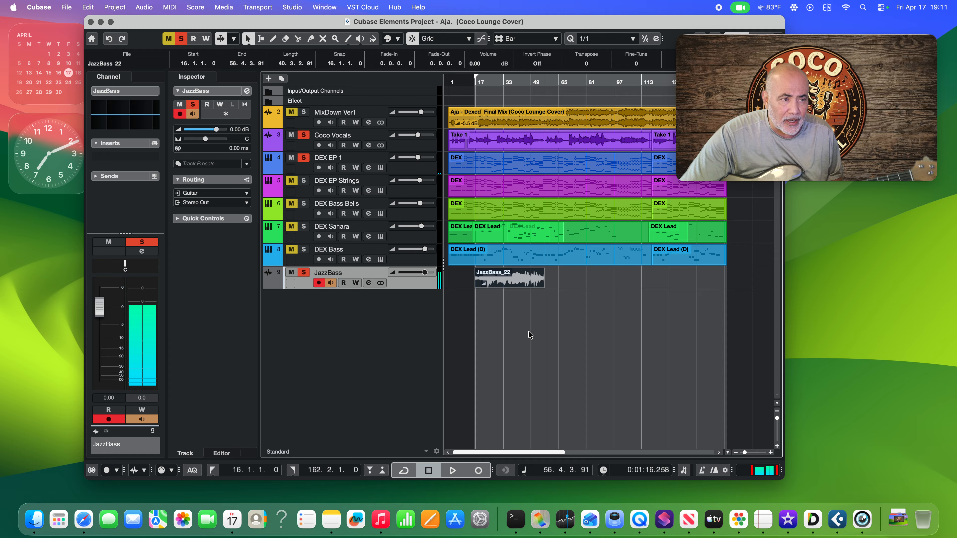
# Enlarge the JazzBass track's height and set the recorded clip's volume to -0.37 dB.
pyautogui.click(526, 307)
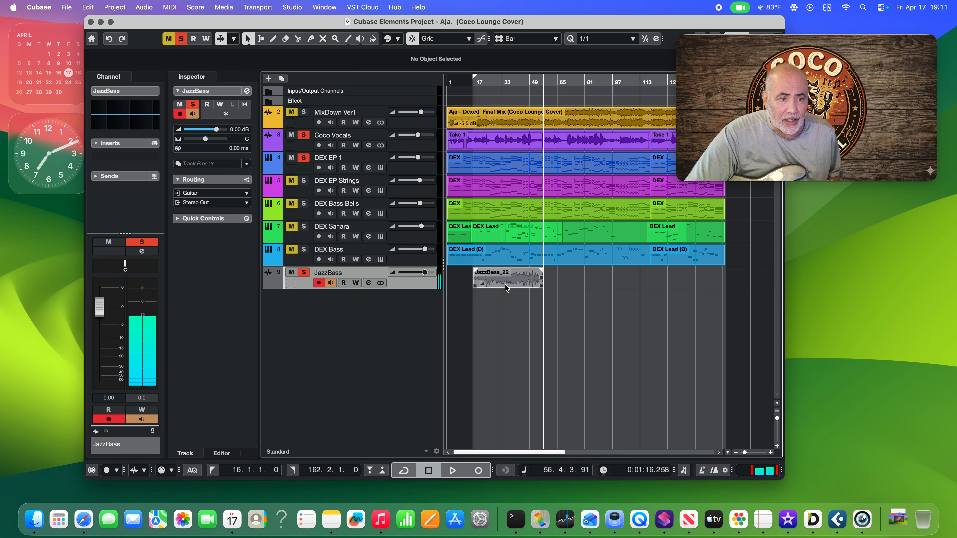
pyautogui.click(770, 452)
pyautogui.click(771, 453)
pyautogui.click(771, 453)
pyautogui.click(771, 453)
pyautogui.hscroll(-3, 680, 411)
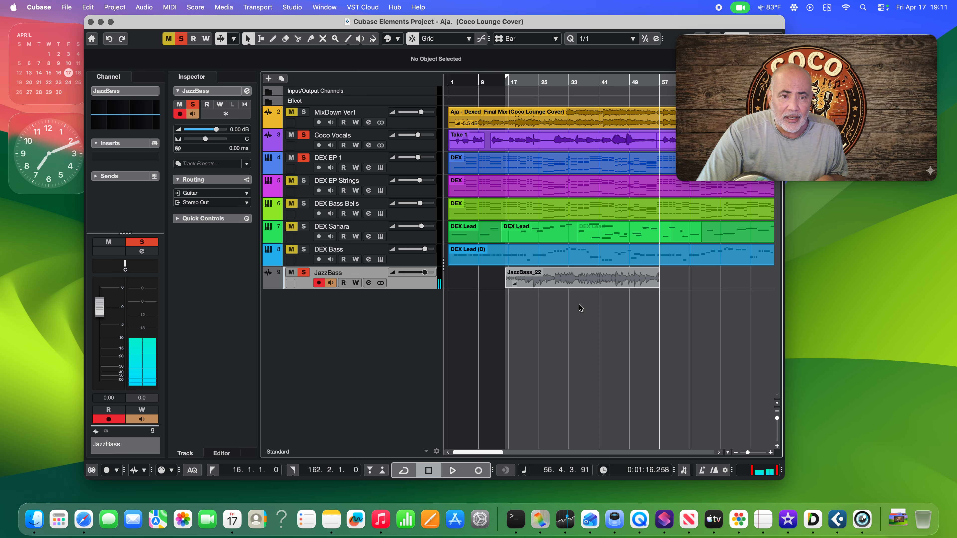
pyautogui.click(515, 288)
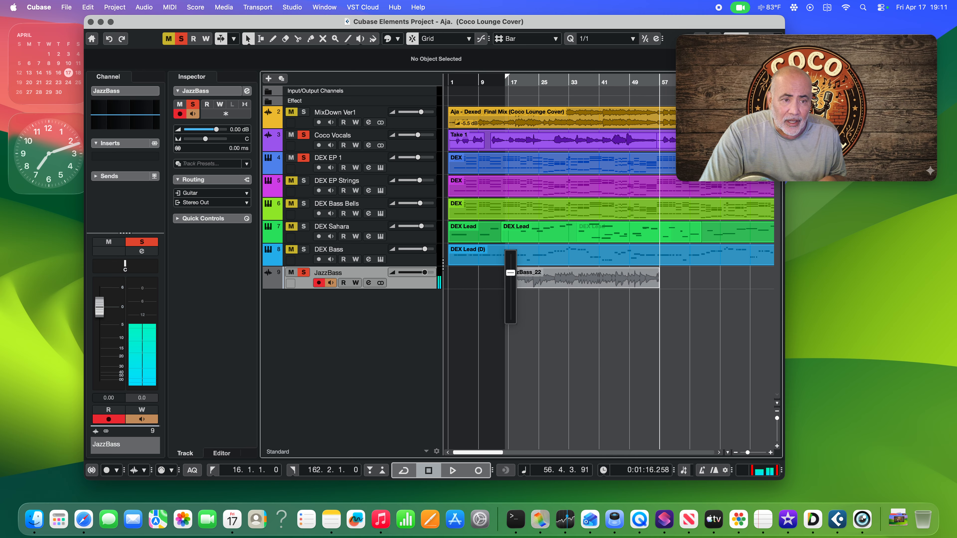
pyautogui.moveTo(510, 272); pyautogui.dragTo(511, 272)
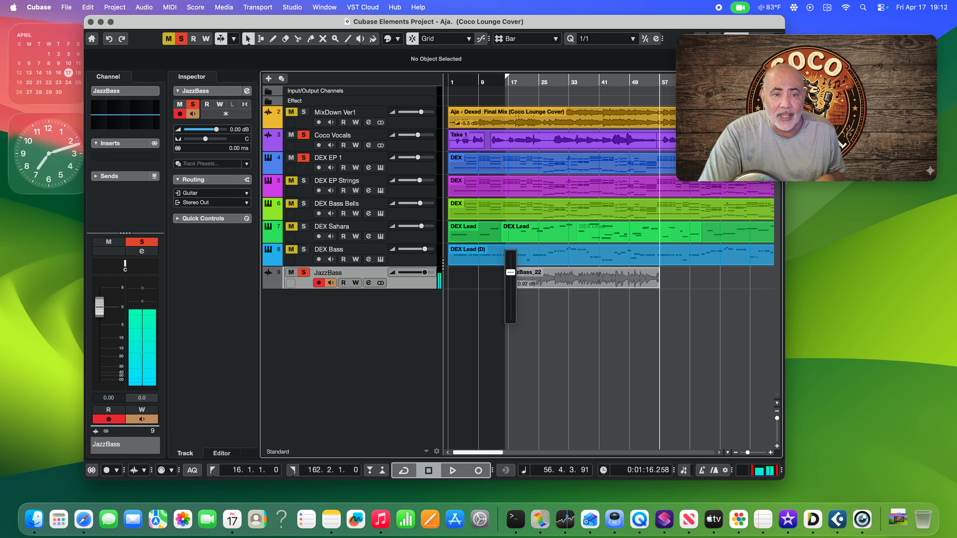
pyautogui.moveTo(511, 273); pyautogui.dragTo(510, 273)
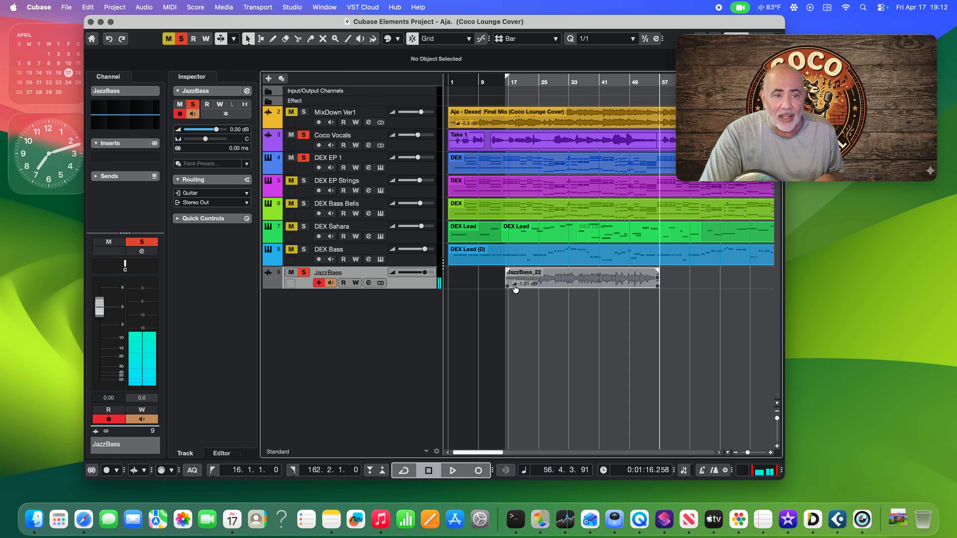
pyautogui.moveTo(427, 289); pyautogui.dragTo(422, 323)
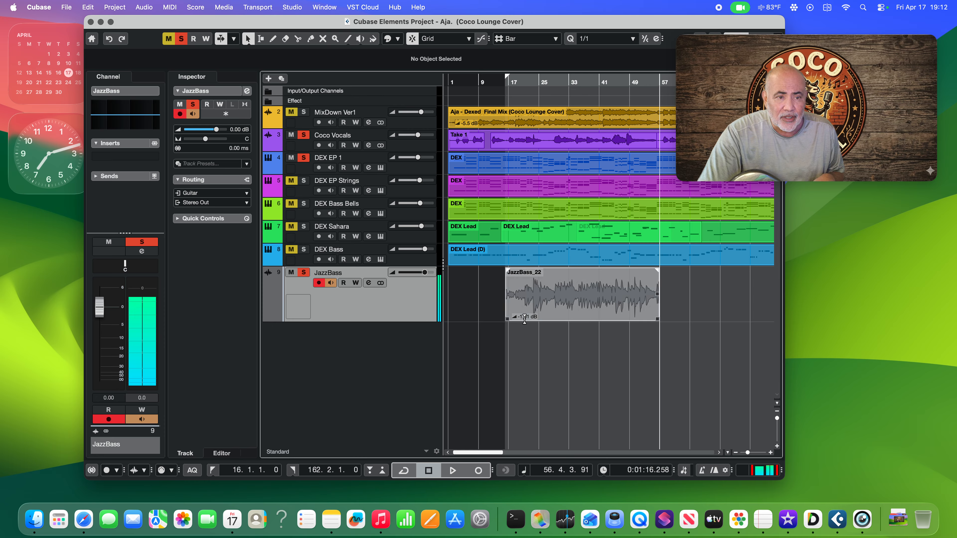
pyautogui.moveTo(511, 320); pyautogui.dragTo(511, 306)
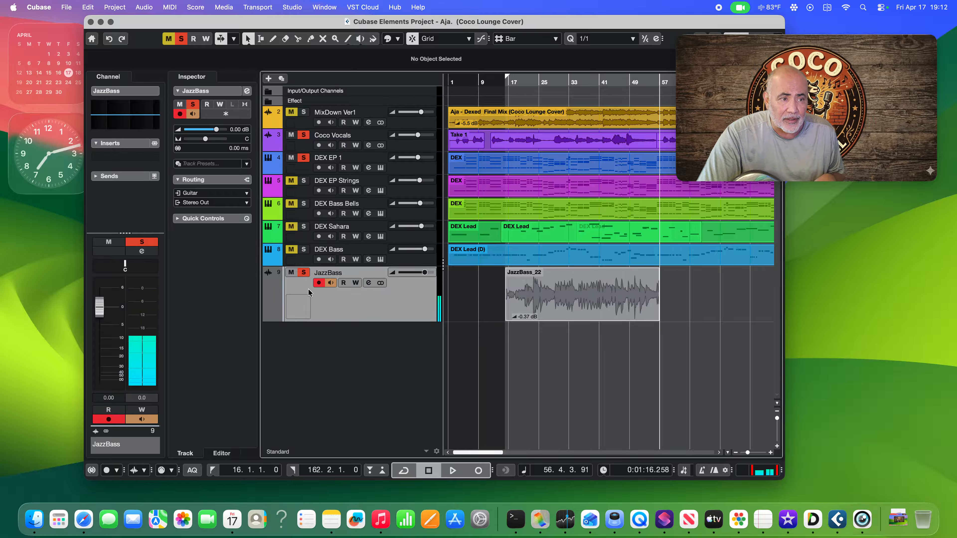
# Turn off input monitoring on the JazzBass track and lower its track volume to -1.18 dB.
pyautogui.click(332, 284)
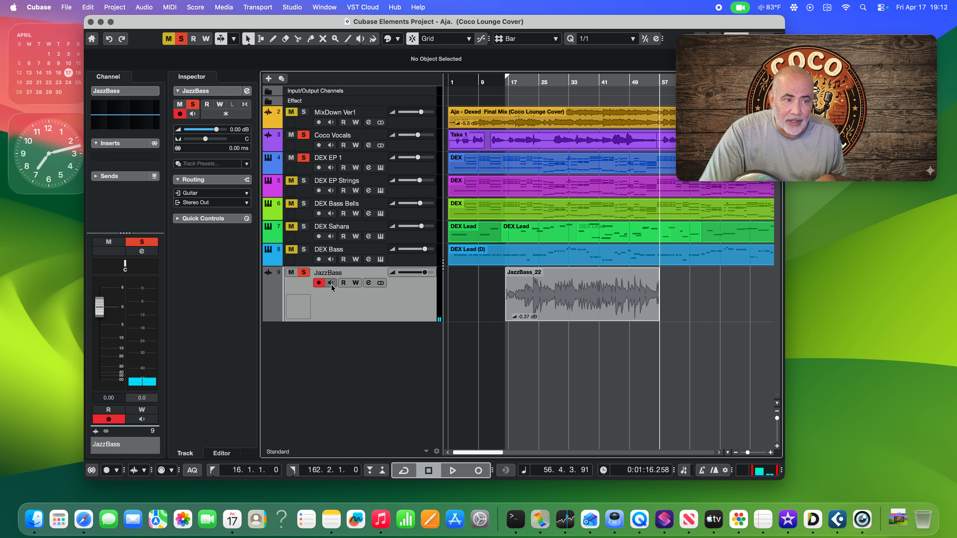
pyautogui.click(331, 283)
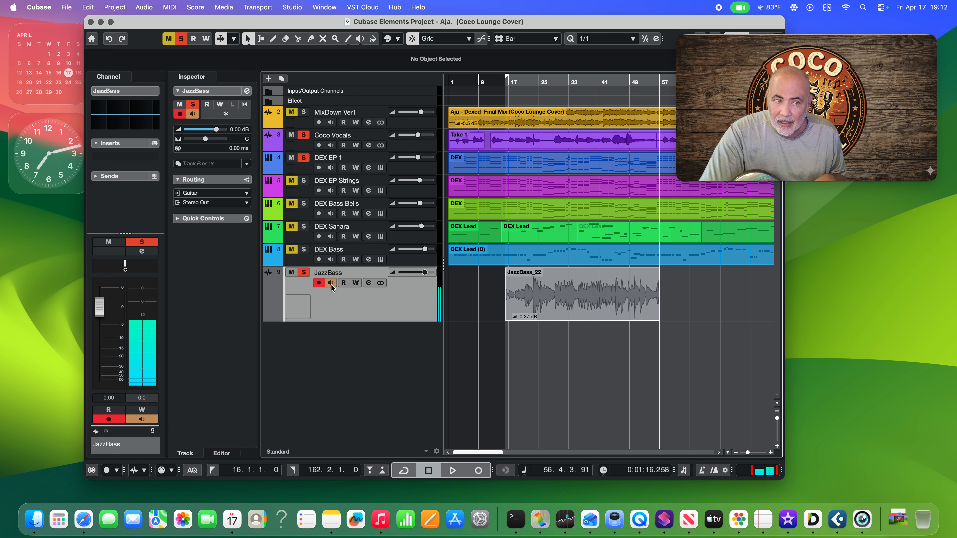
pyautogui.click(332, 283)
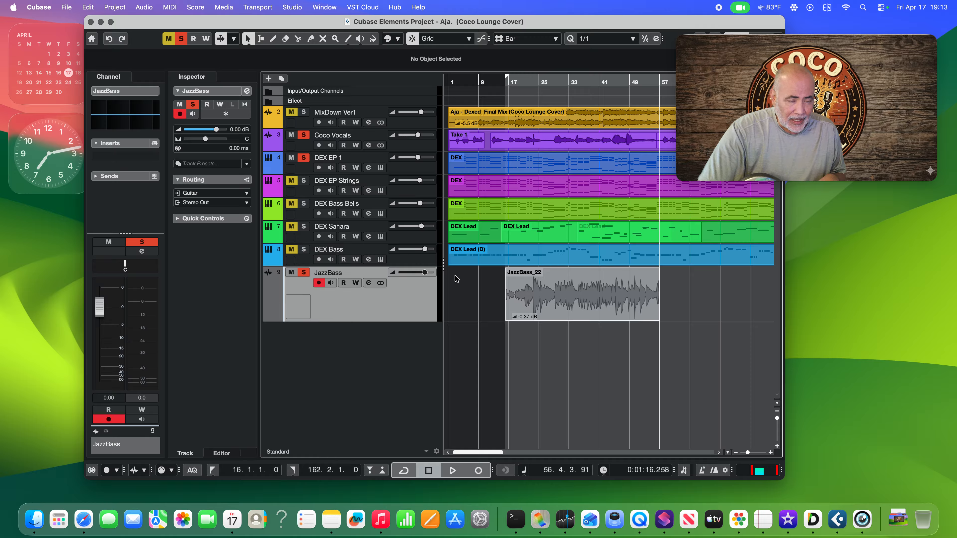
pyautogui.moveTo(426, 275); pyautogui.dragTo(423, 277)
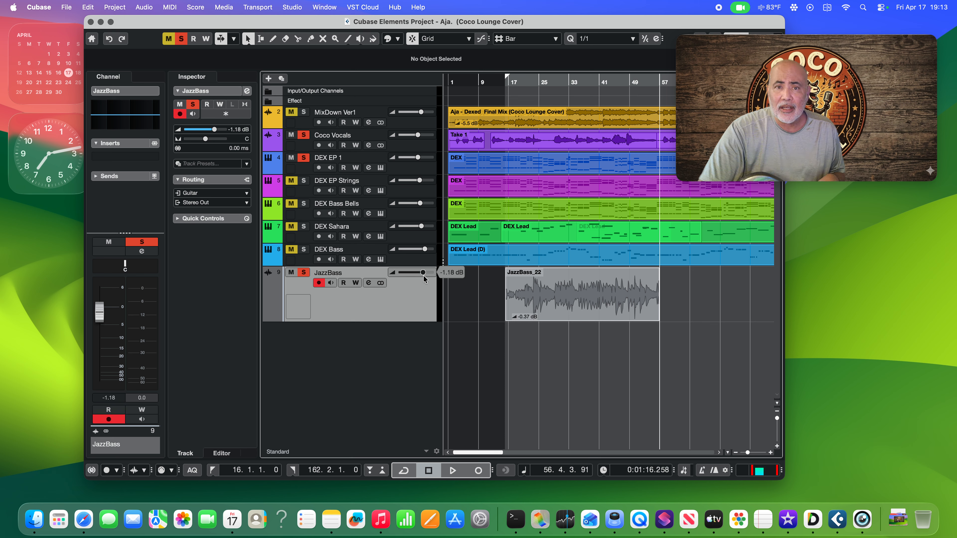
# Lower the JazzBass track volume to -1.49 dB, return the playhead to bar 16 and disarm the track for recording.
pyautogui.moveTo(424, 275); pyautogui.dragTo(423, 275)
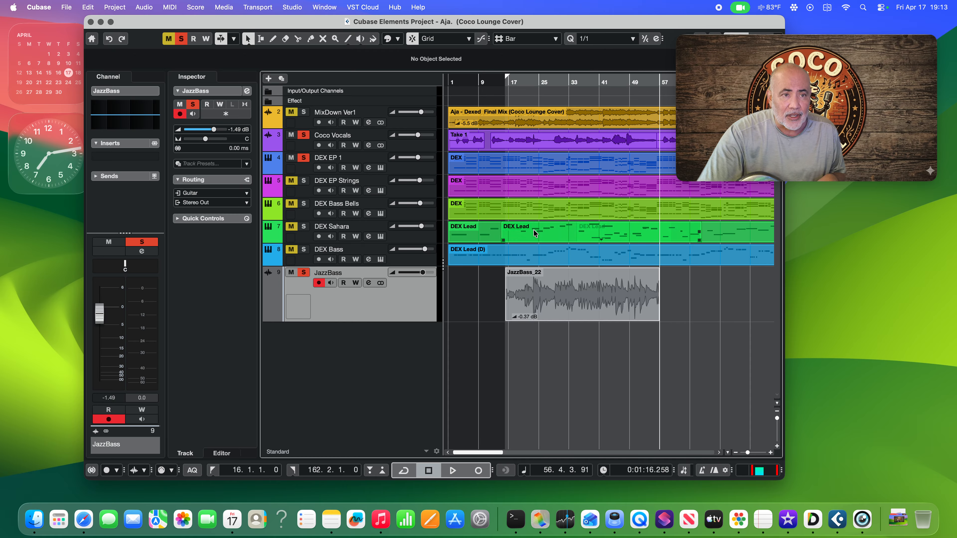
pyautogui.click(506, 81)
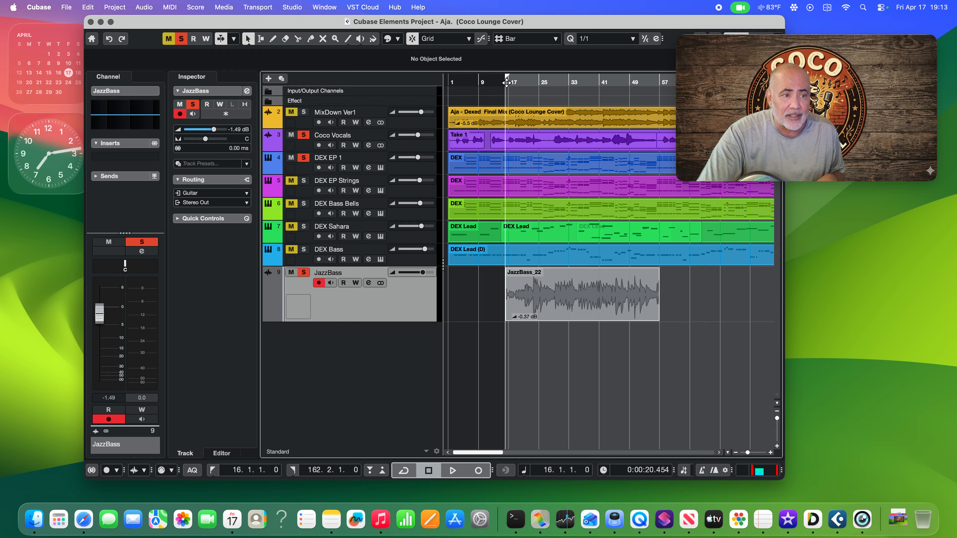
pyautogui.click(320, 284)
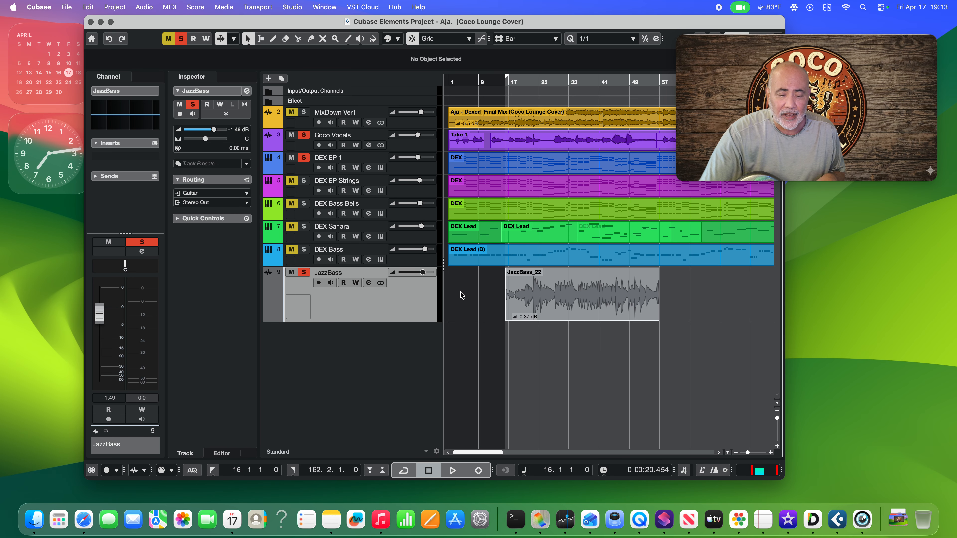
# Play the bass take from bar 16 while raising the JazzBass track volume to 1.02 dB, then stop playback.
pyautogui.press('space')
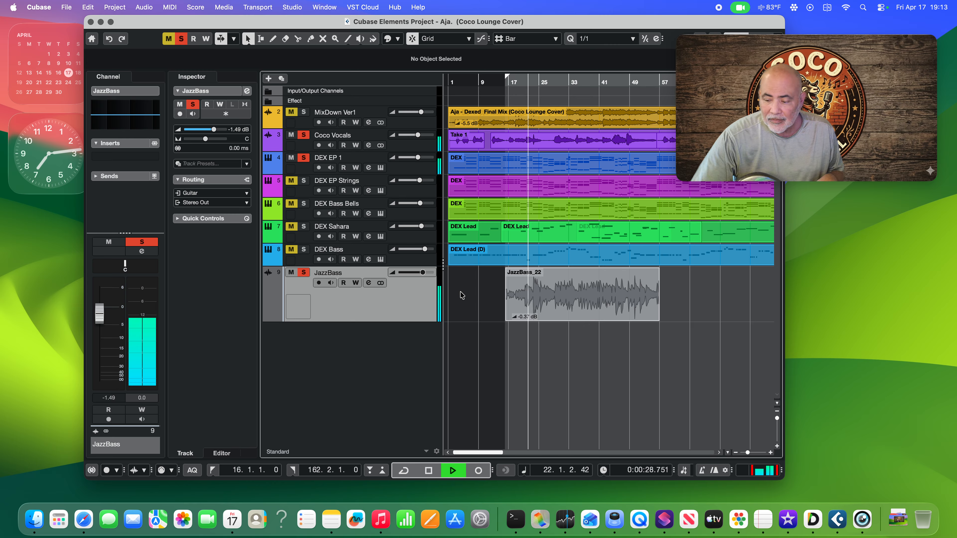
pyautogui.moveTo(423, 272); pyautogui.dragTo(425, 276)
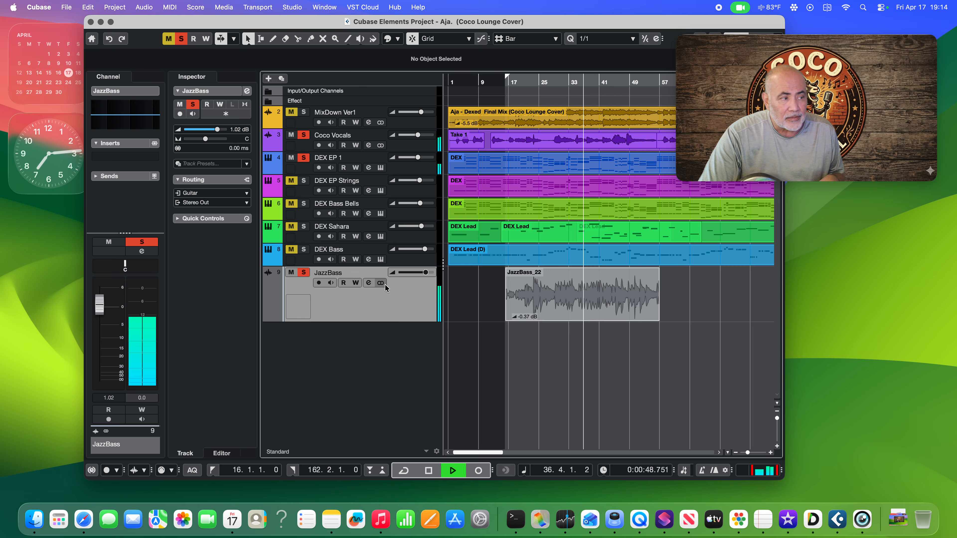
pyautogui.press('space')
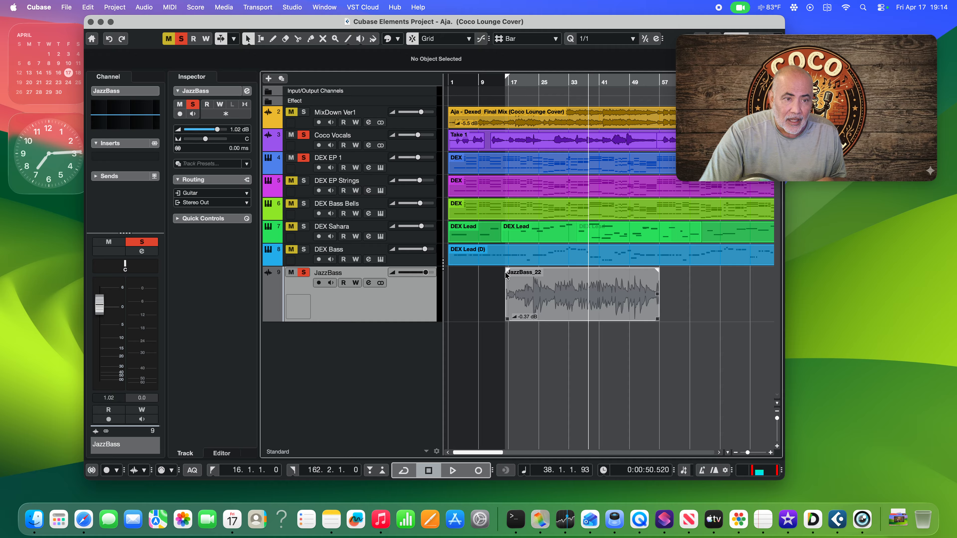
# Add a fade-in and a fade-out of about 7 bars each to the JazzBass_22 clip, and audition it from bar 18.
pyautogui.moveTo(506, 271); pyautogui.dragTo(536, 278)
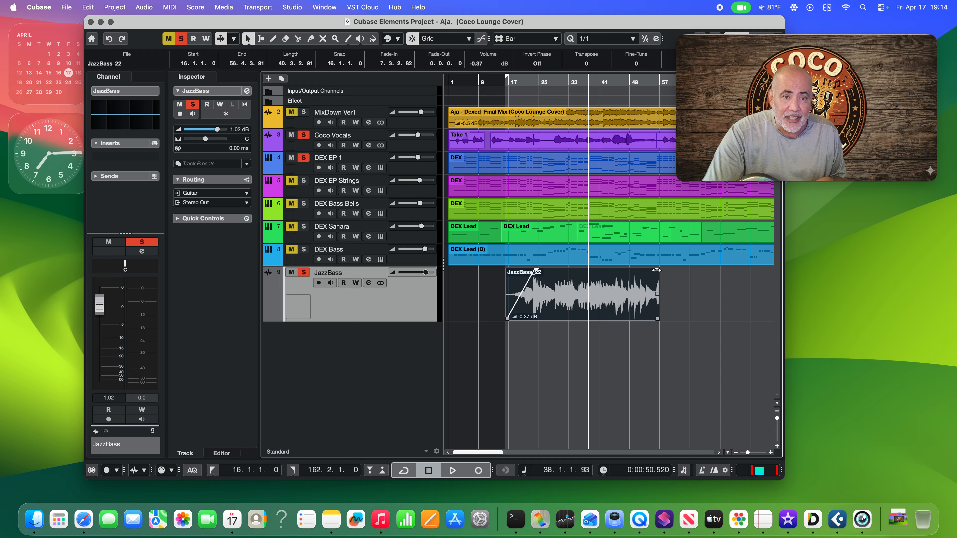
pyautogui.moveTo(656, 270); pyautogui.dragTo(631, 282)
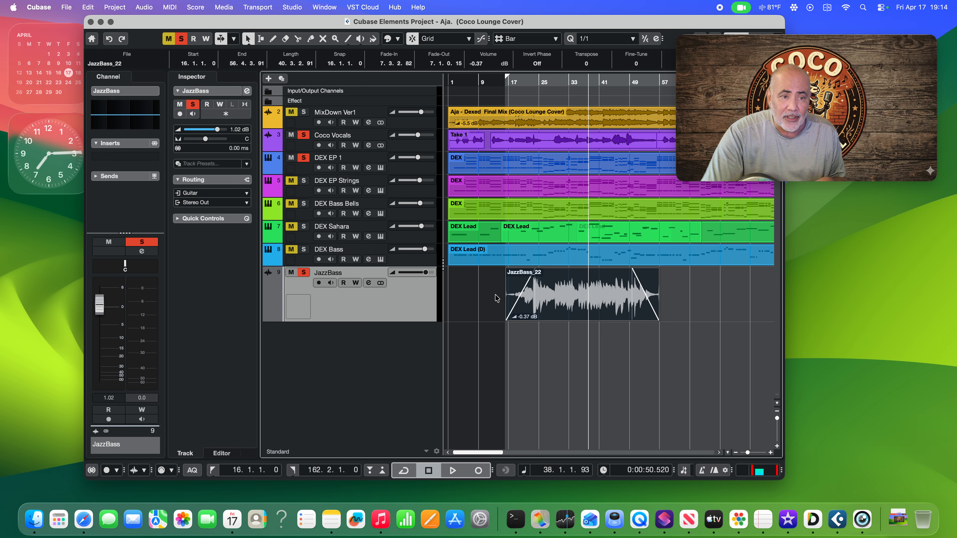
pyautogui.click(515, 82)
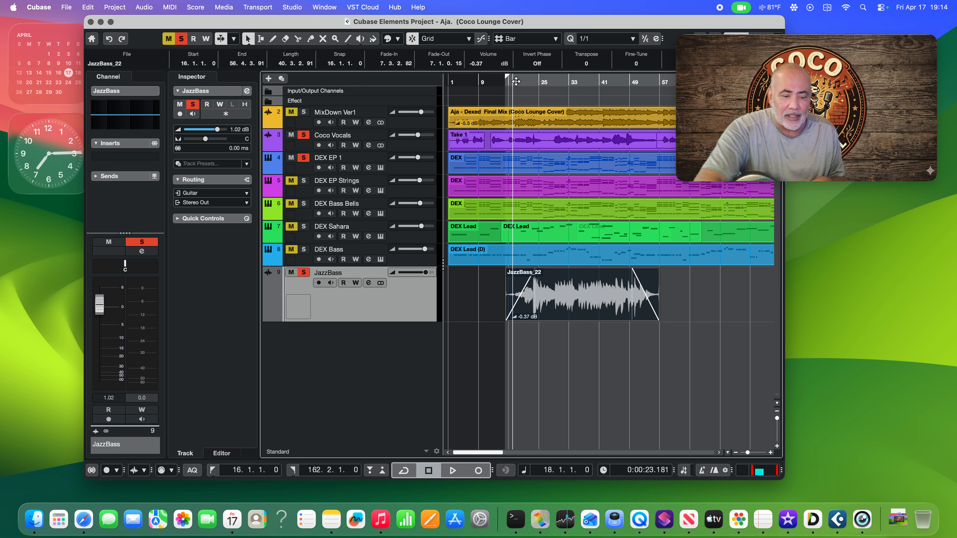
pyautogui.press('space')
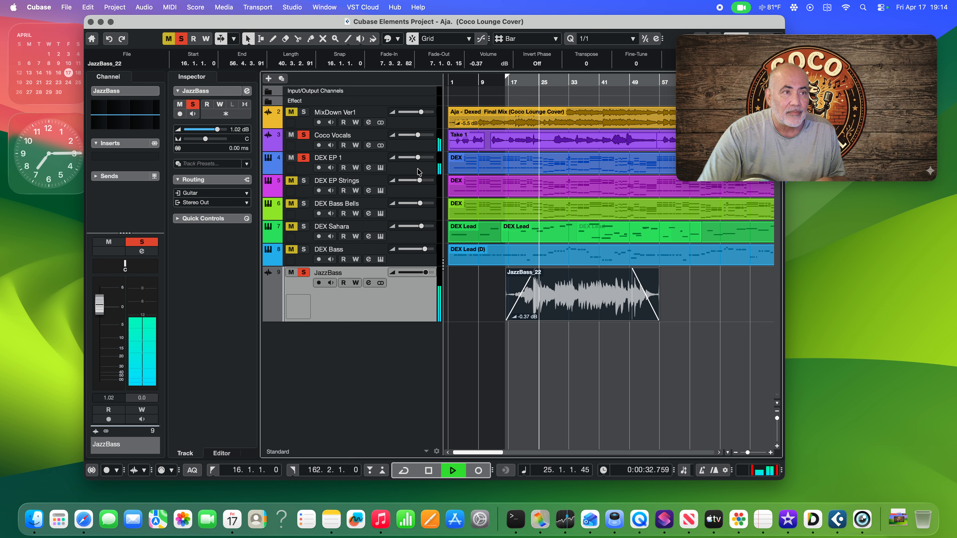
pyautogui.click(431, 471)
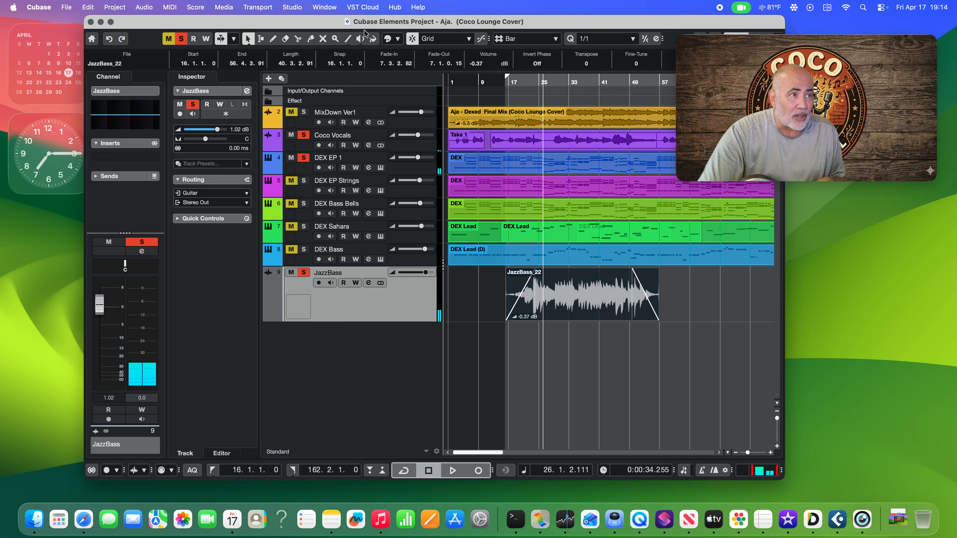
# Save the project with the faded bass clip.
pyautogui.click(66, 9)
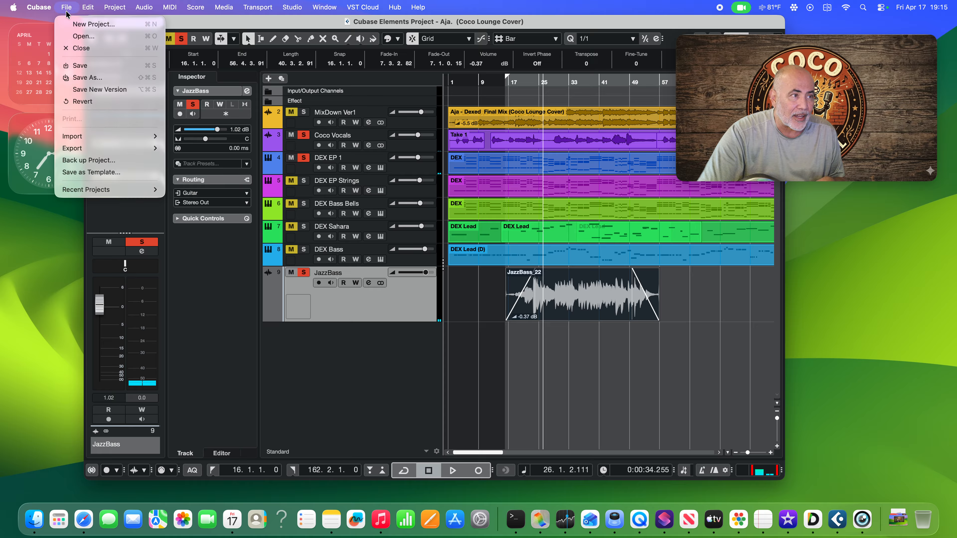
pyautogui.click(80, 68)
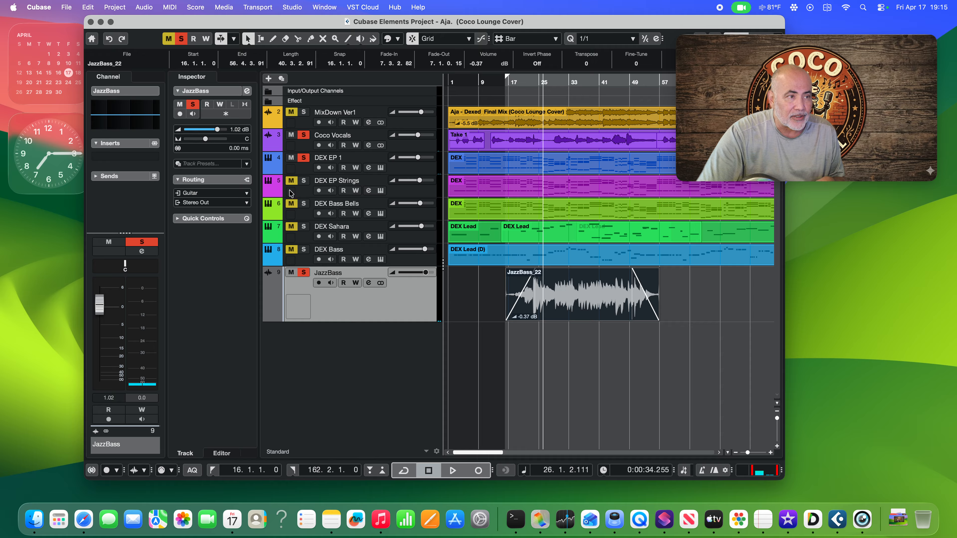
# Insert Nembrini Audio's NA Bass Hammer distortion effect on the JazzBass track.
pyautogui.moveTo(413, 253)
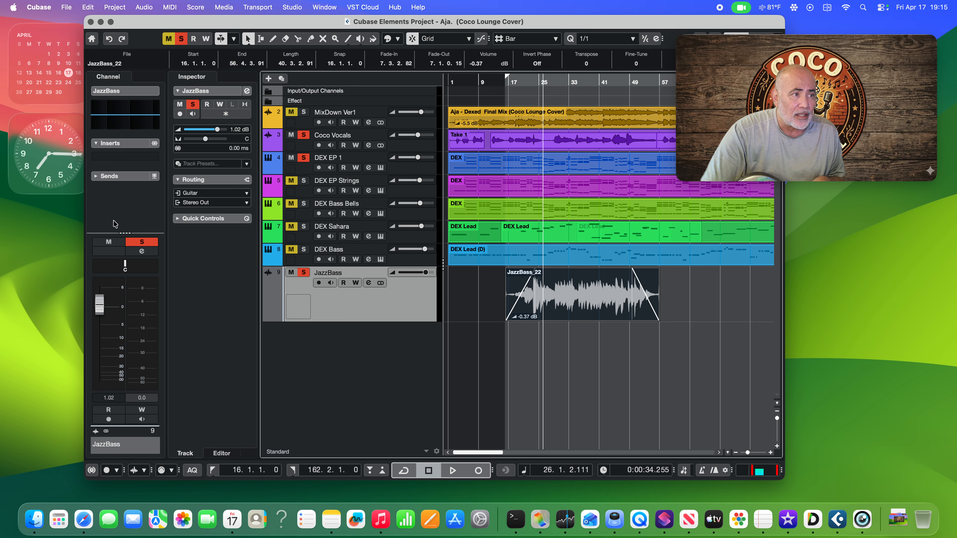
pyautogui.click(154, 157)
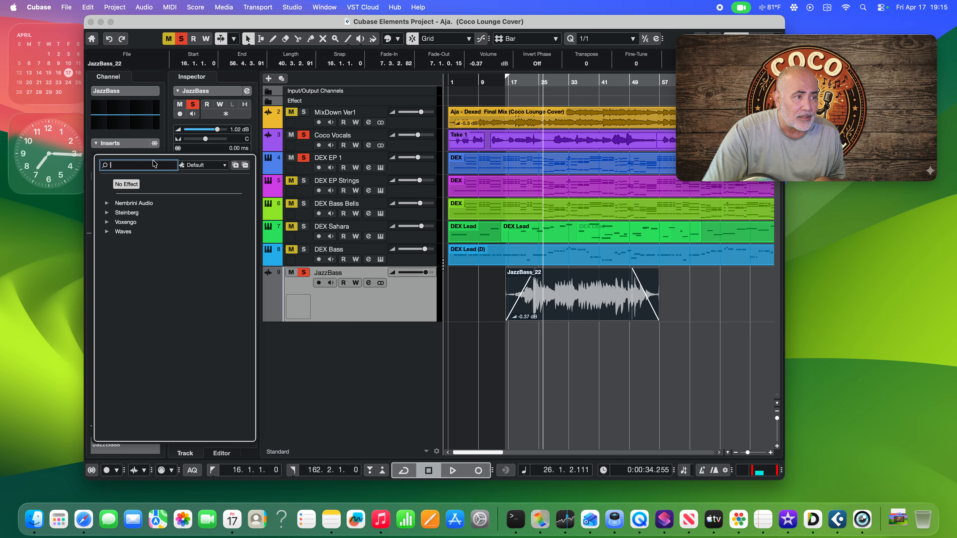
pyautogui.click(107, 204)
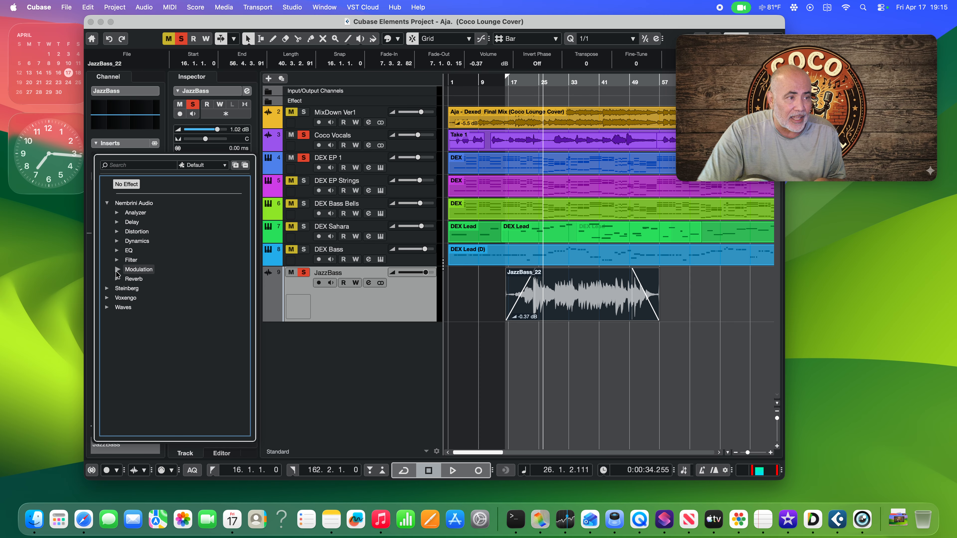
pyautogui.click(117, 231)
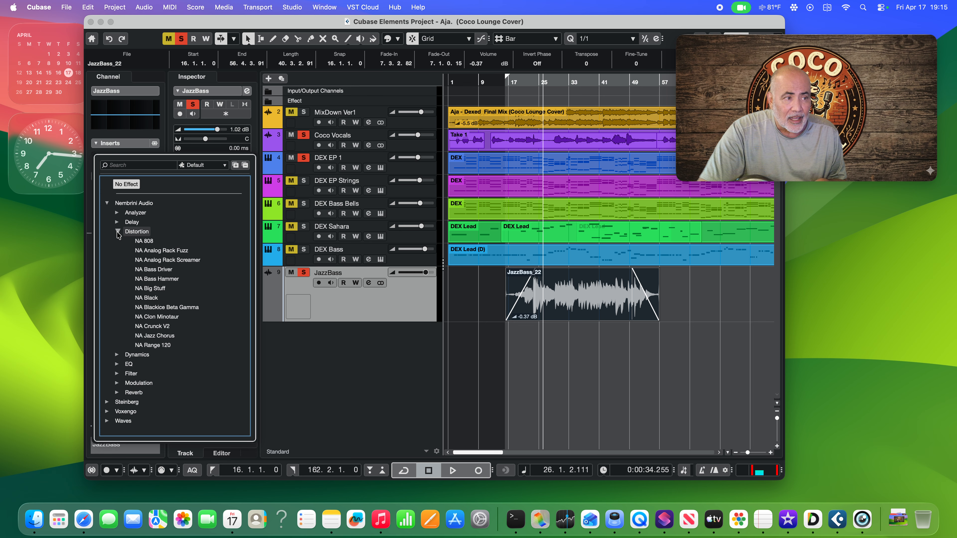
pyautogui.click(173, 281)
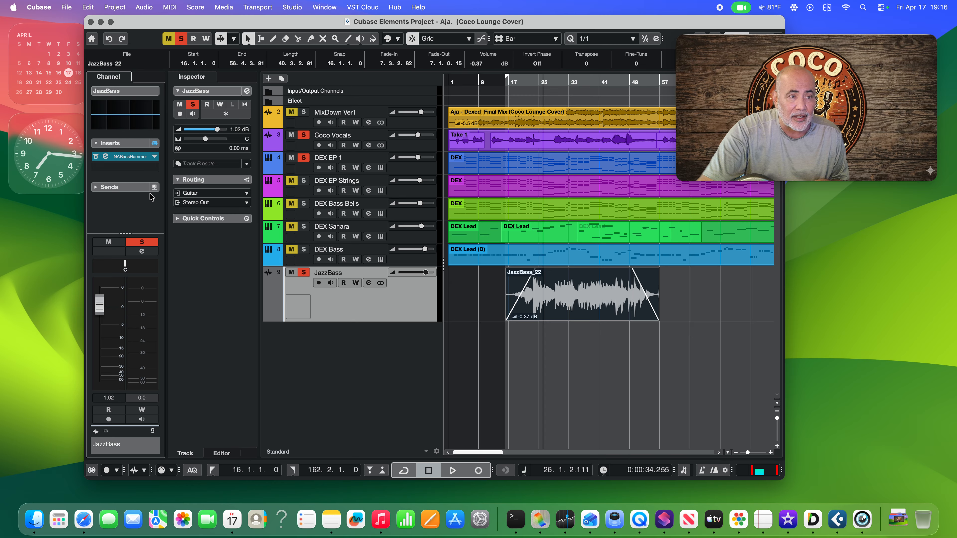
# Load the factory preset Blue in NA Bass Hammer, and view its cabinet and impulse loader settings before closing the plug-in.
pyautogui.click(125, 161)
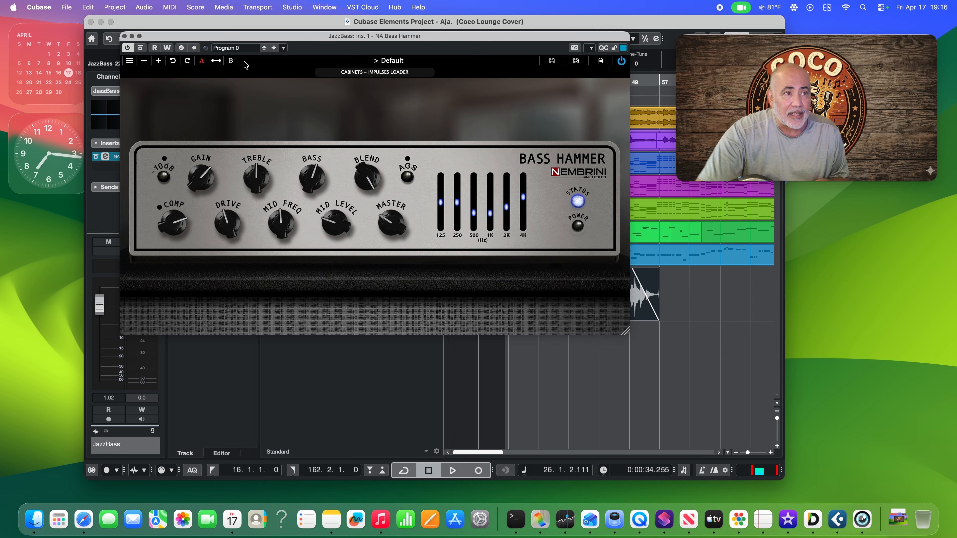
pyautogui.moveTo(258, 38); pyautogui.dragTo(241, 141)
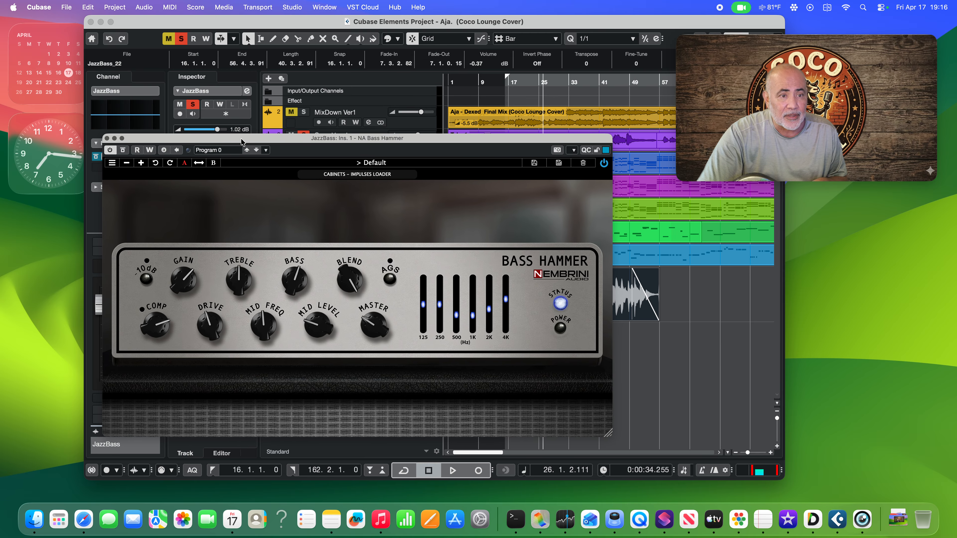
pyautogui.click(357, 165)
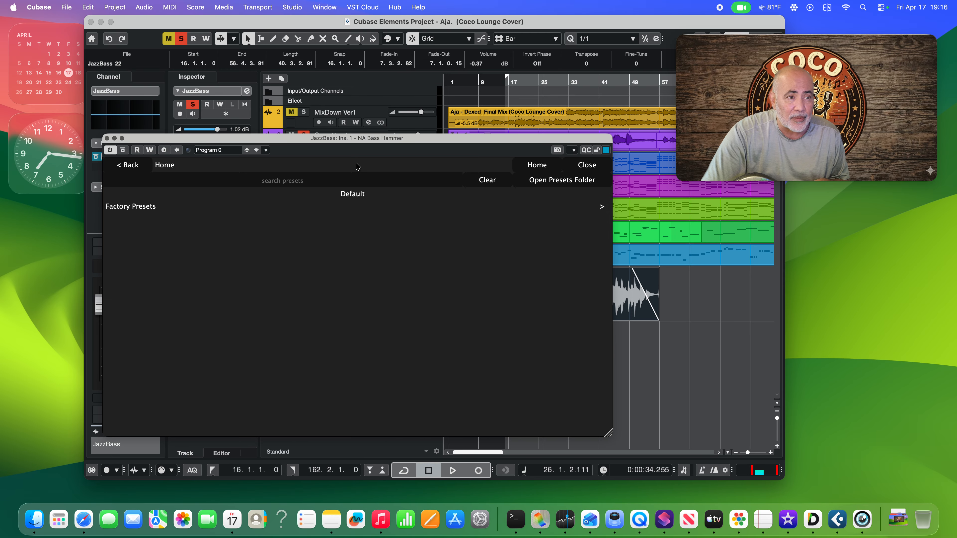
pyautogui.click(156, 210)
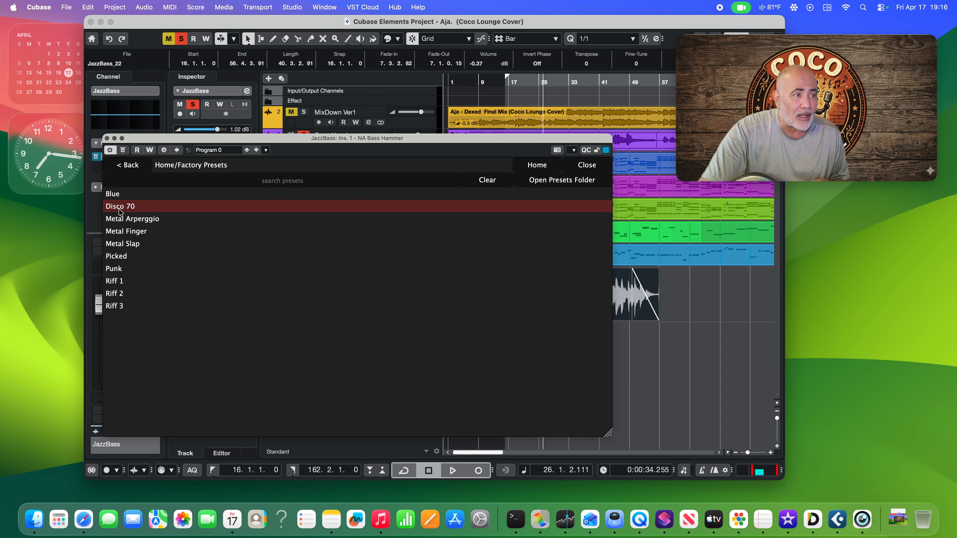
pyautogui.click(113, 194)
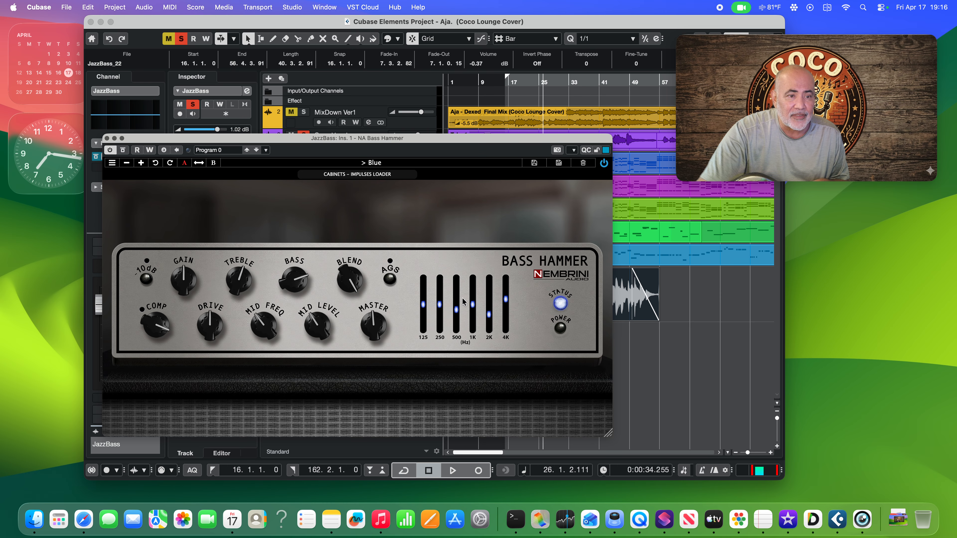
pyautogui.click(354, 175)
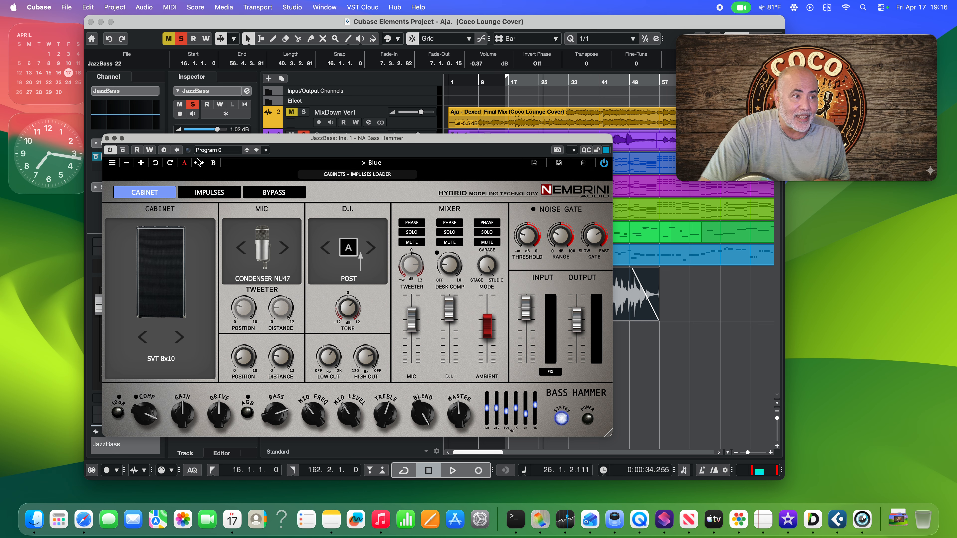
pyautogui.click(107, 139)
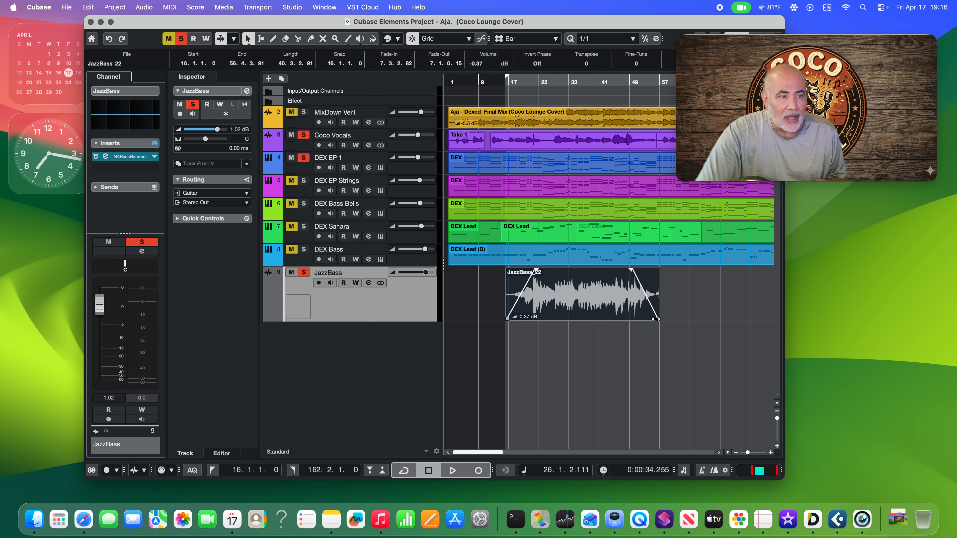
# Play the bass take from bar 21 and turn down the Master knob of NA Bass Hammer slightly while listening.
pyautogui.click(517, 80)
pyautogui.click(523, 80)
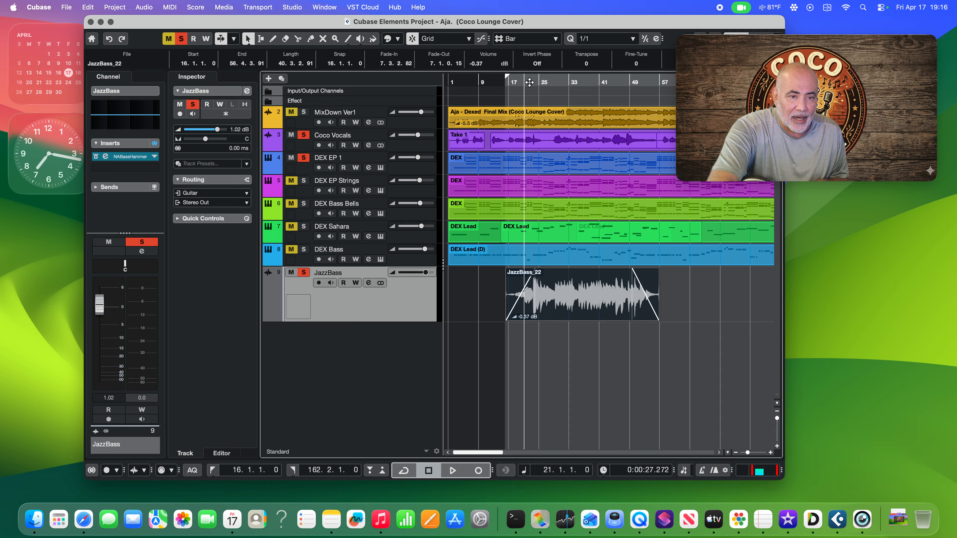
pyautogui.press('space')
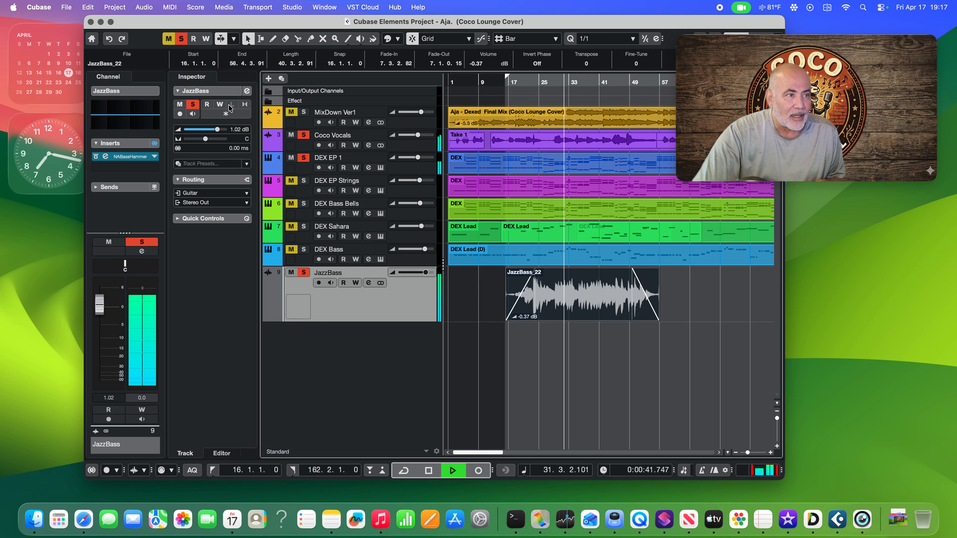
pyautogui.click(135, 156)
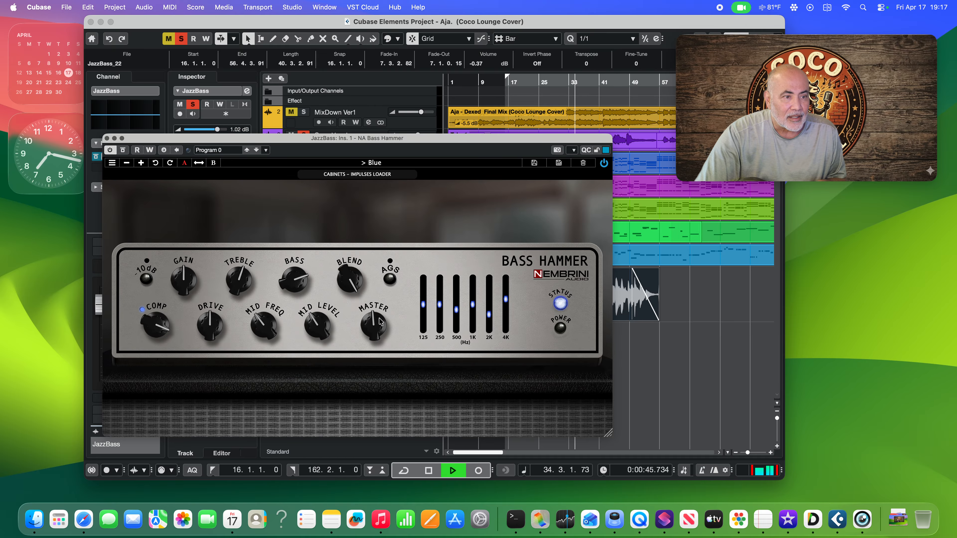
pyautogui.moveTo(371, 320)
pyautogui.moveTo(371, 321); pyautogui.dragTo(364, 329)
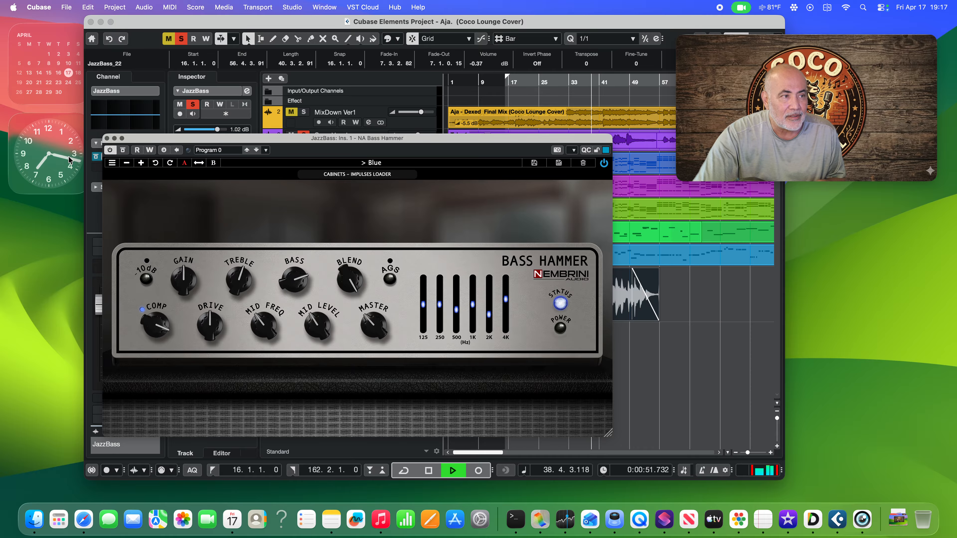
pyautogui.click(107, 138)
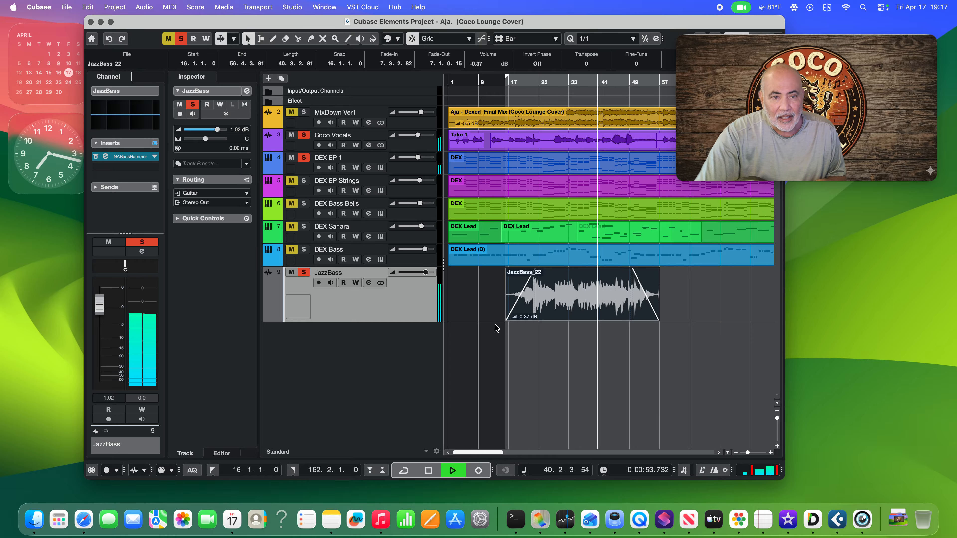
pyautogui.press('space')
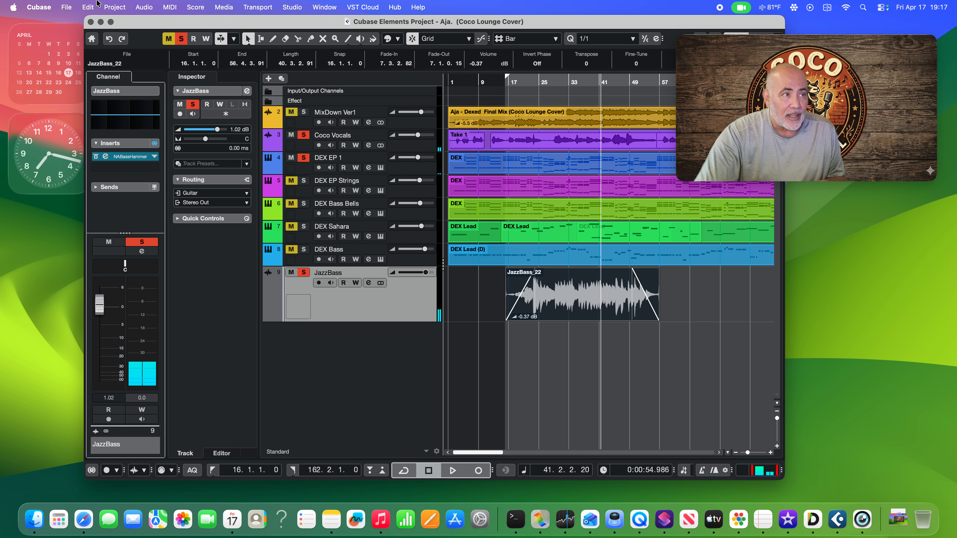
# Save the project with the Bass Hammer effect.
pyautogui.click(62, 9)
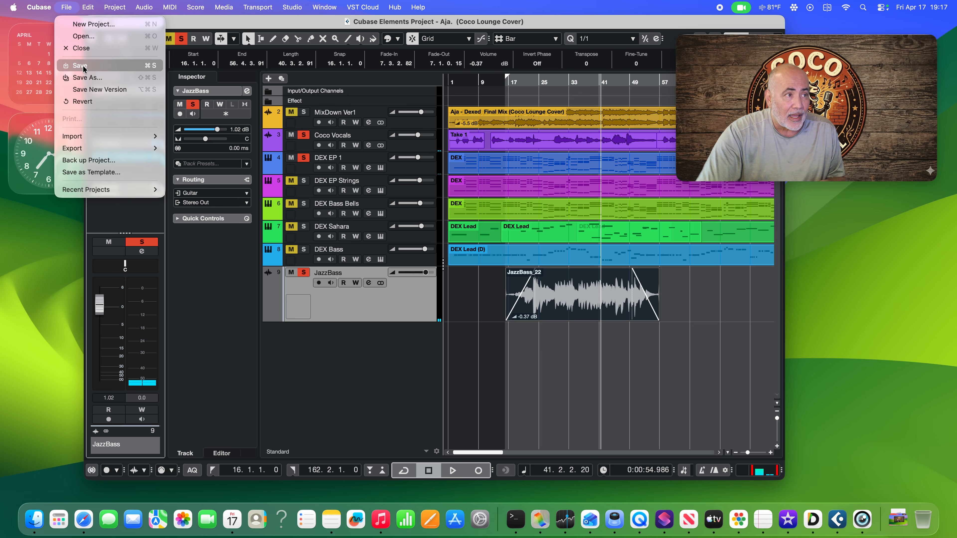
pyautogui.click(377, 274)
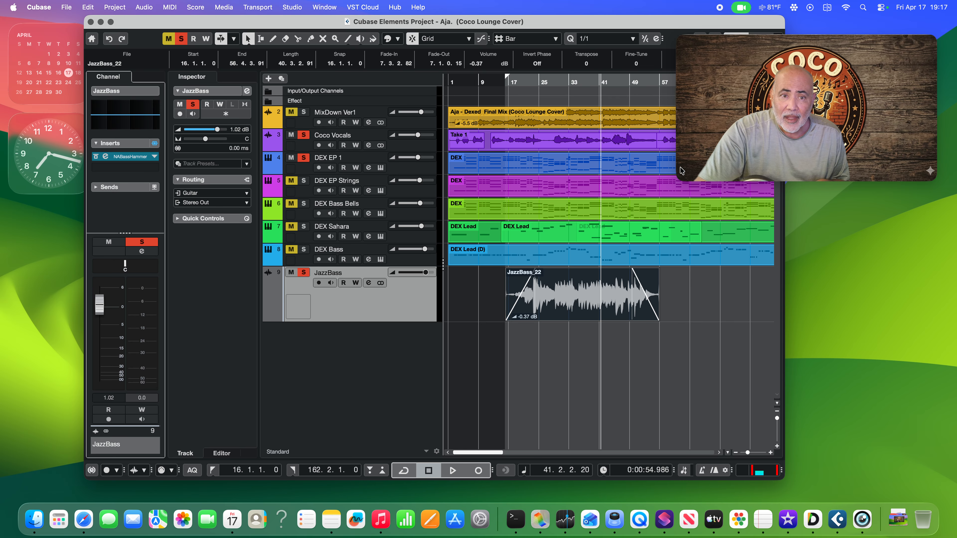
# Switch to CamSimple, enlarge its camera window and move it over the middle of the project window.
pyautogui.moveTo(678, 180); pyautogui.dragTo(476, 384)
pyautogui.moveTo(571, 173)
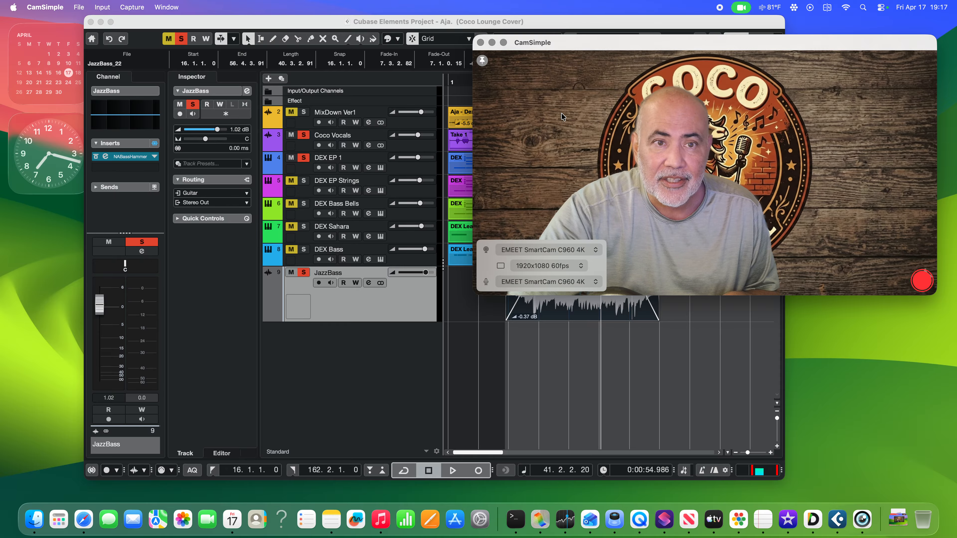
pyautogui.moveTo(589, 44); pyautogui.dragTo(396, 138)
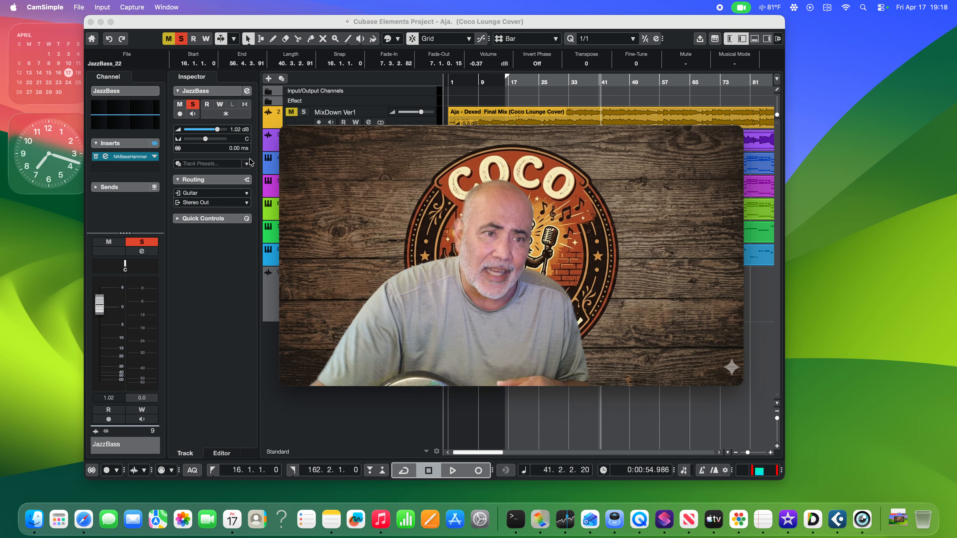
pyautogui.scroll(1, 244, 148)
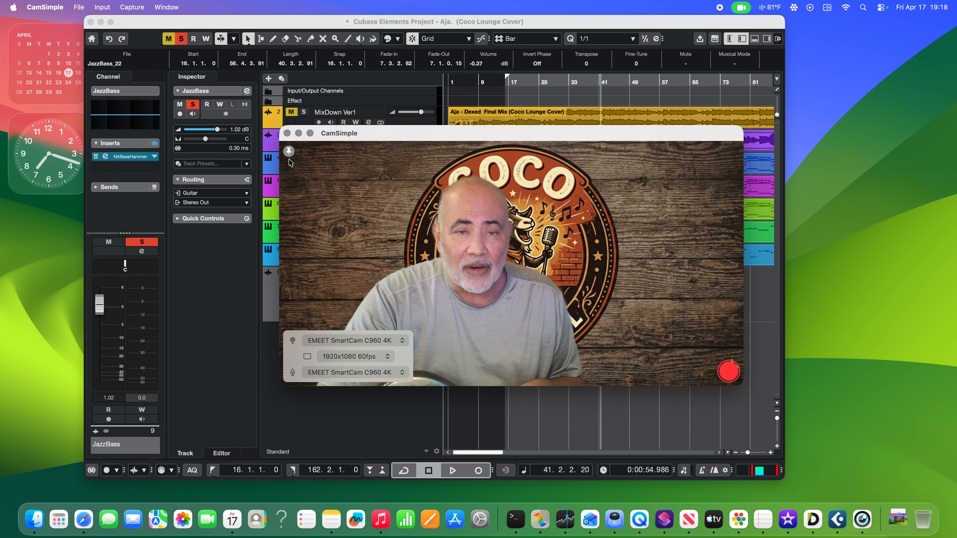